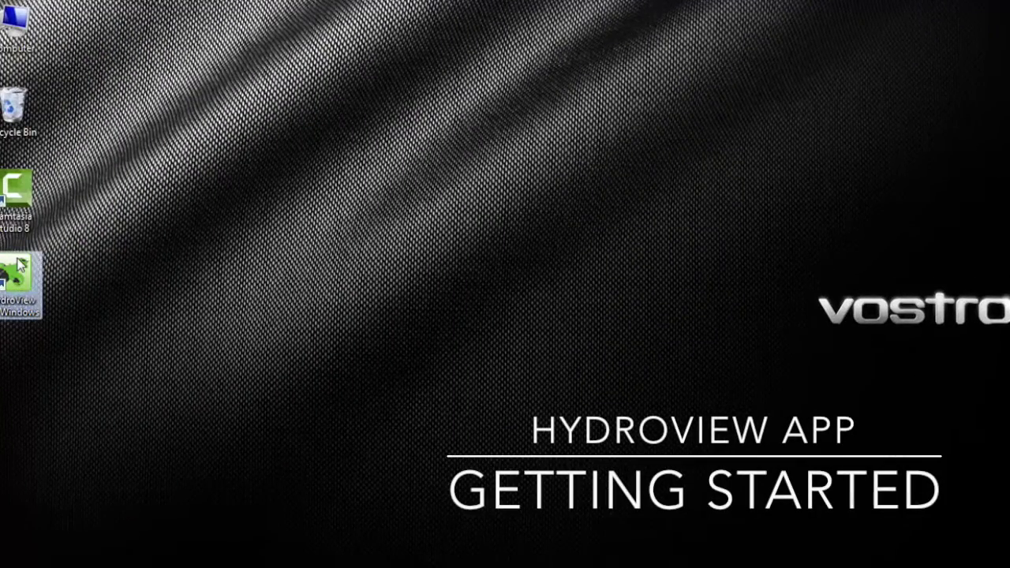
# - Launch HydroView, browse its menus, and open Tools > Game Controller to show Joy Setup
pyautogui.doubleClick(21, 265)
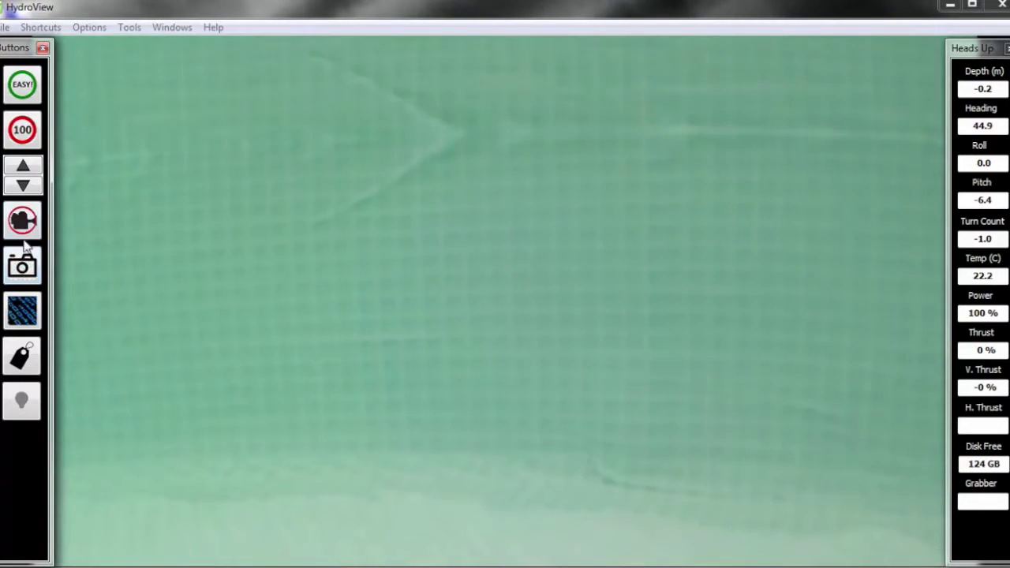
pyautogui.click(58, 29)
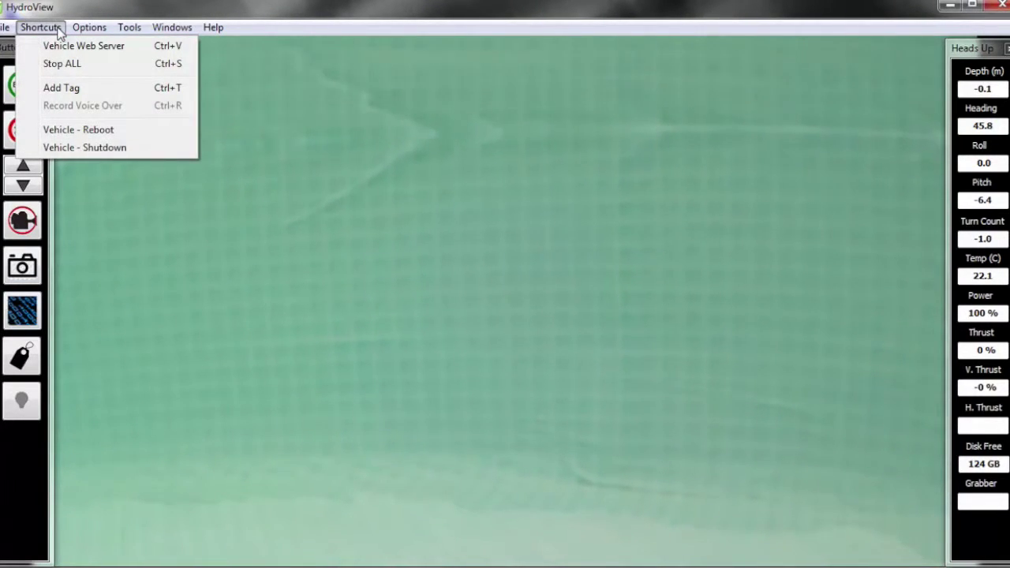
pyautogui.moveTo(73, 29)
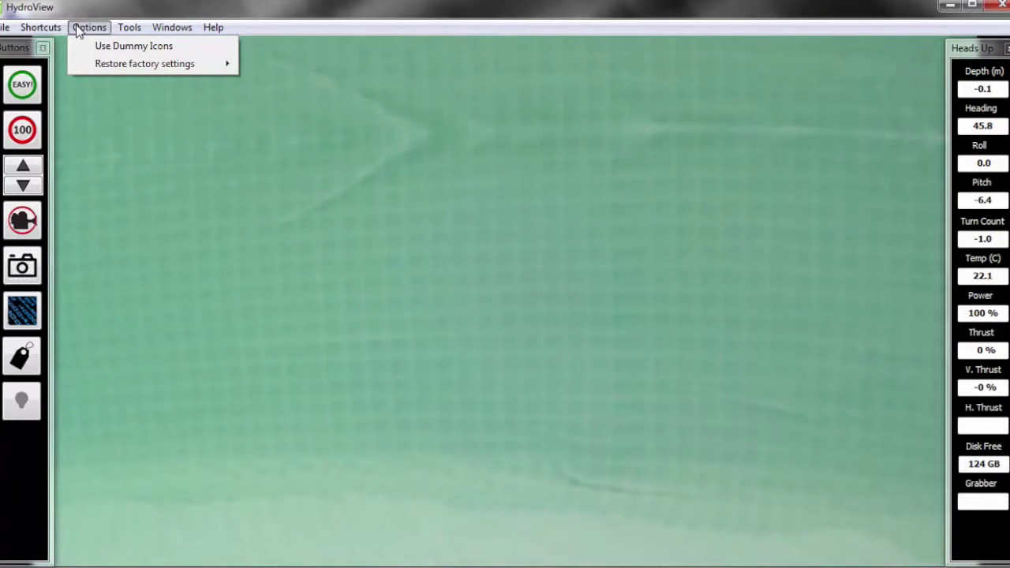
pyautogui.moveTo(123, 31)
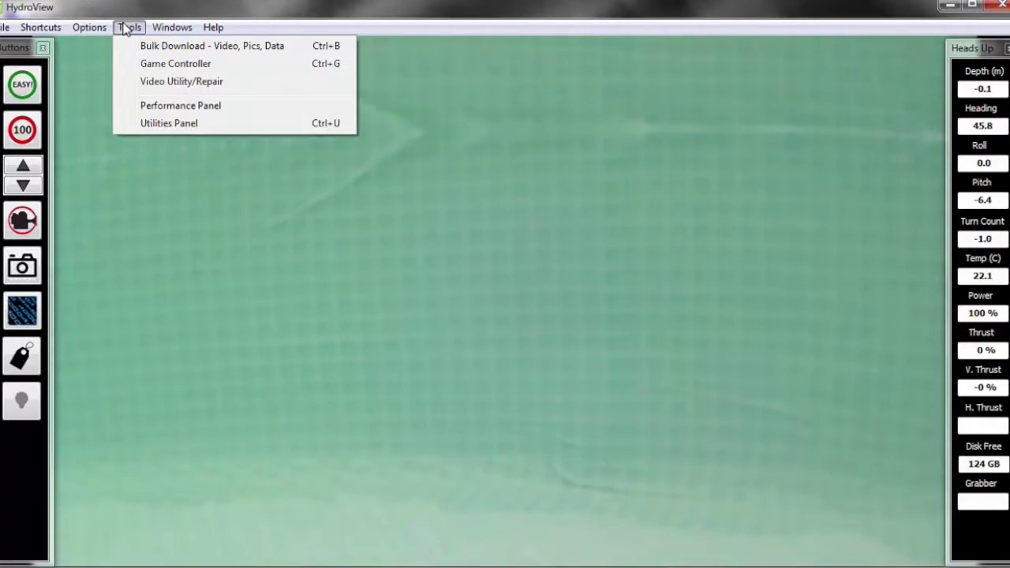
pyautogui.moveTo(161, 28)
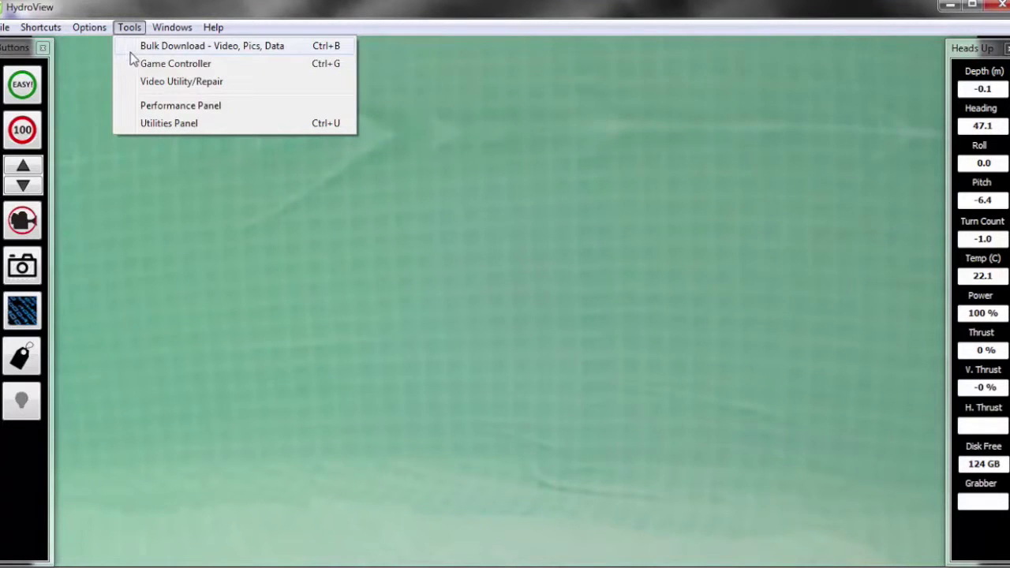
pyautogui.click(136, 67)
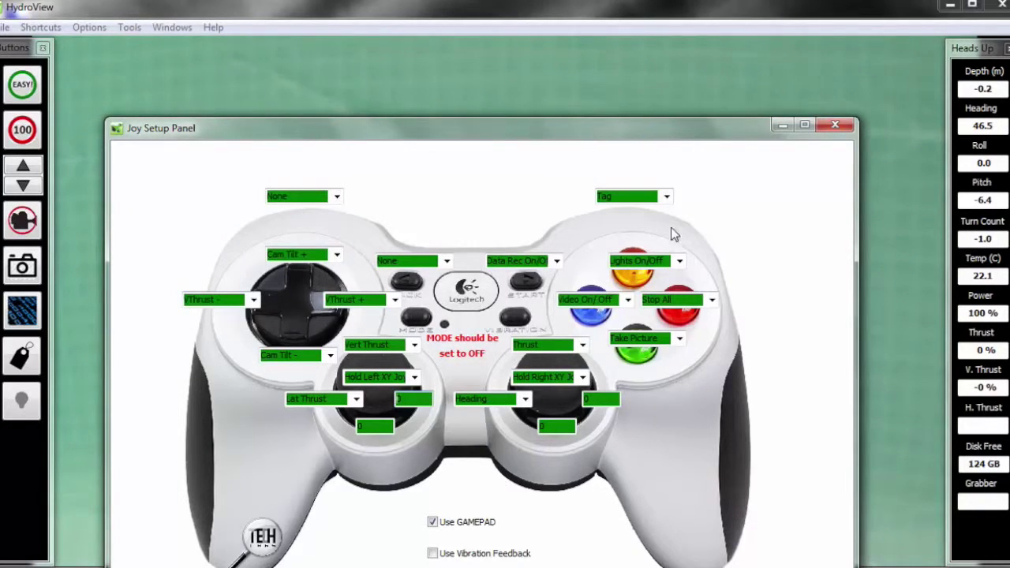
# - Switch the right-stick axis from Thrust to Pitch, back to Thrust, then close Joy Setup
pyautogui.click(583, 347)
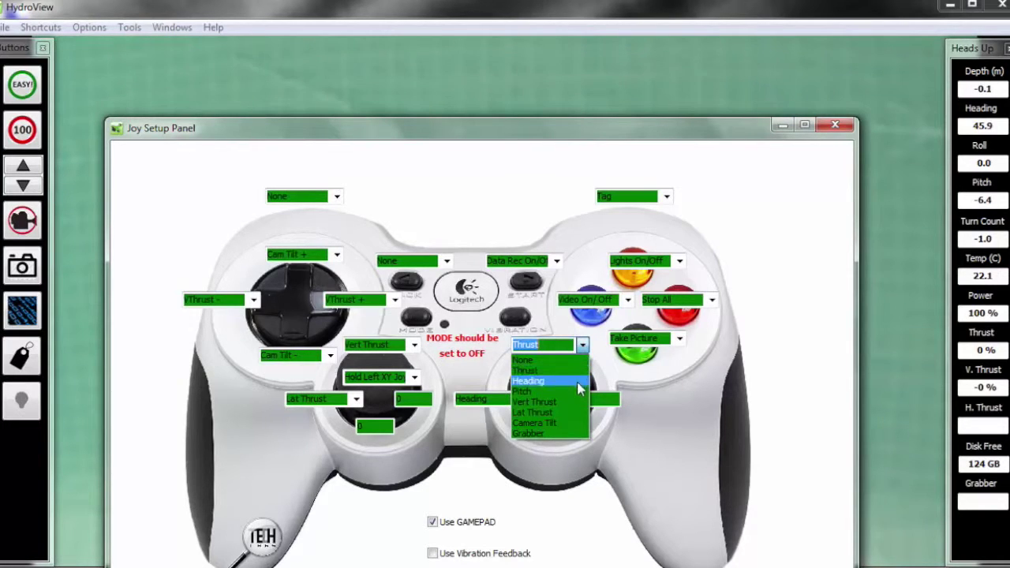
pyautogui.click(573, 395)
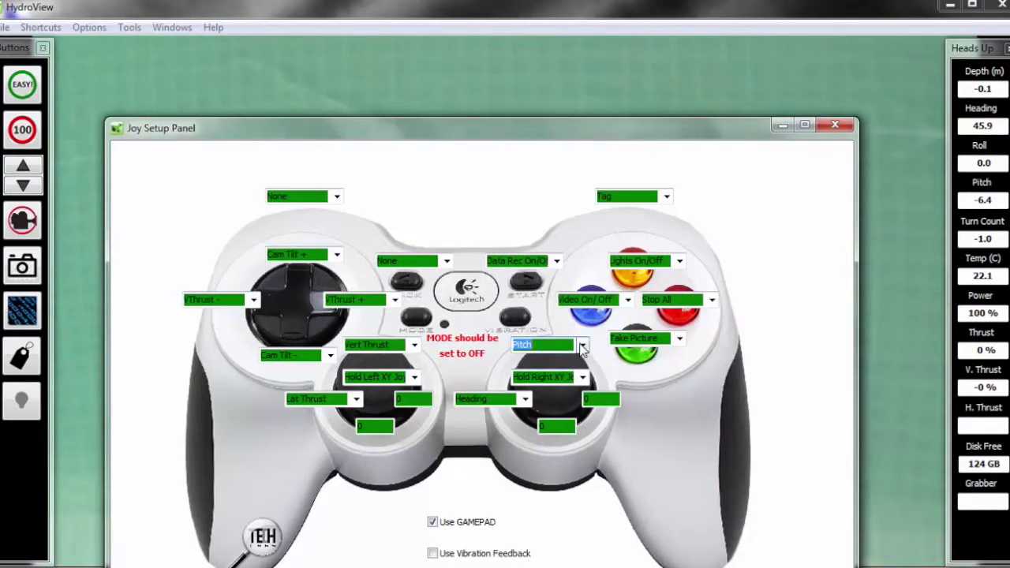
pyautogui.click(581, 347)
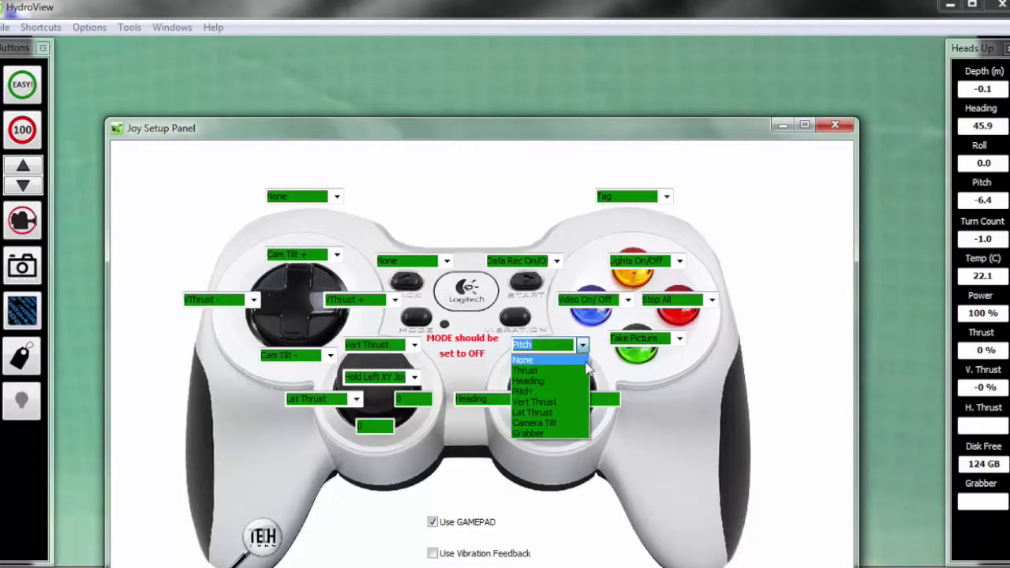
pyautogui.click(585, 371)
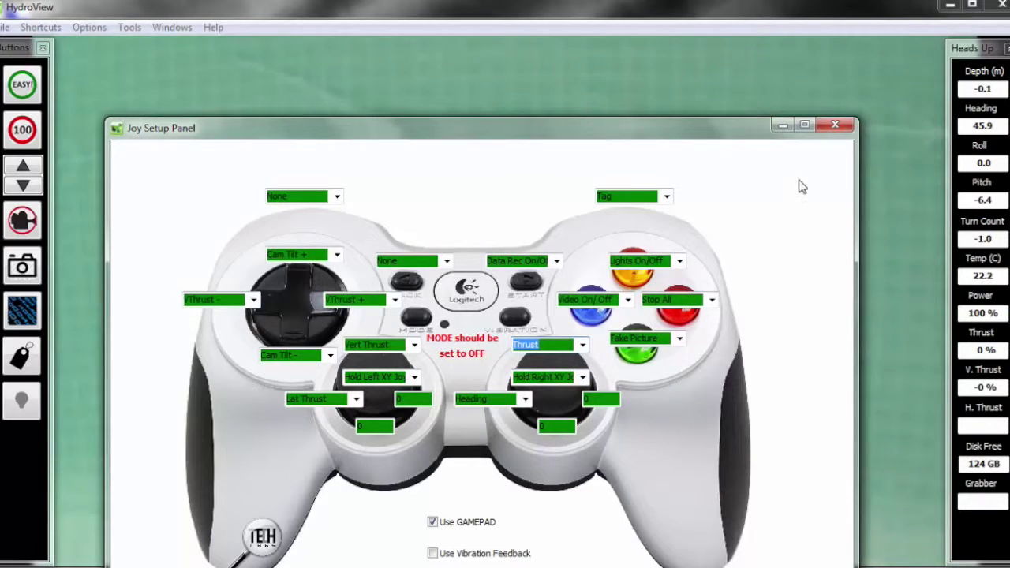
pyautogui.click(838, 129)
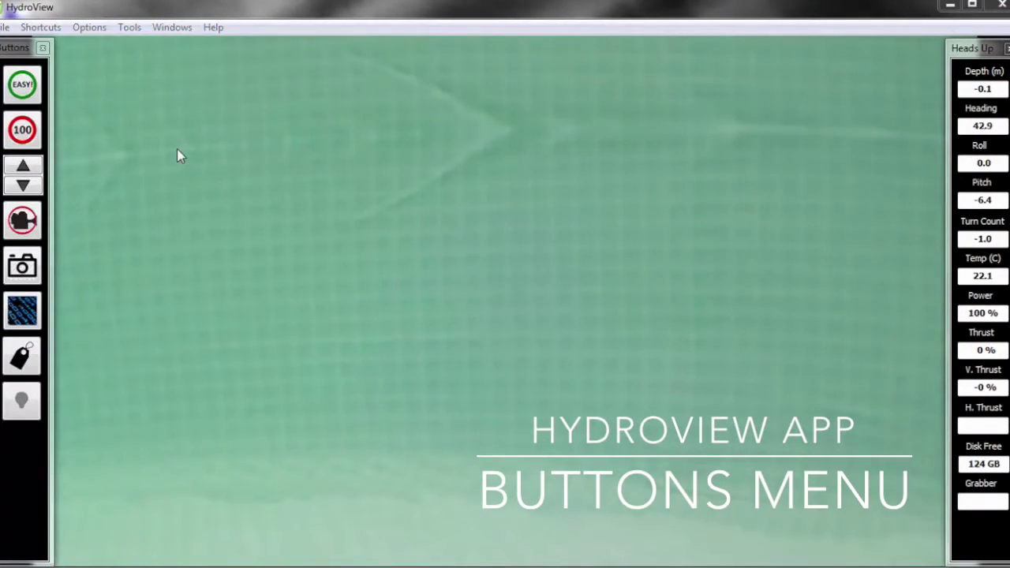
# - Switch Easy driving mode off with the EASY! button
pyautogui.click(17, 93)
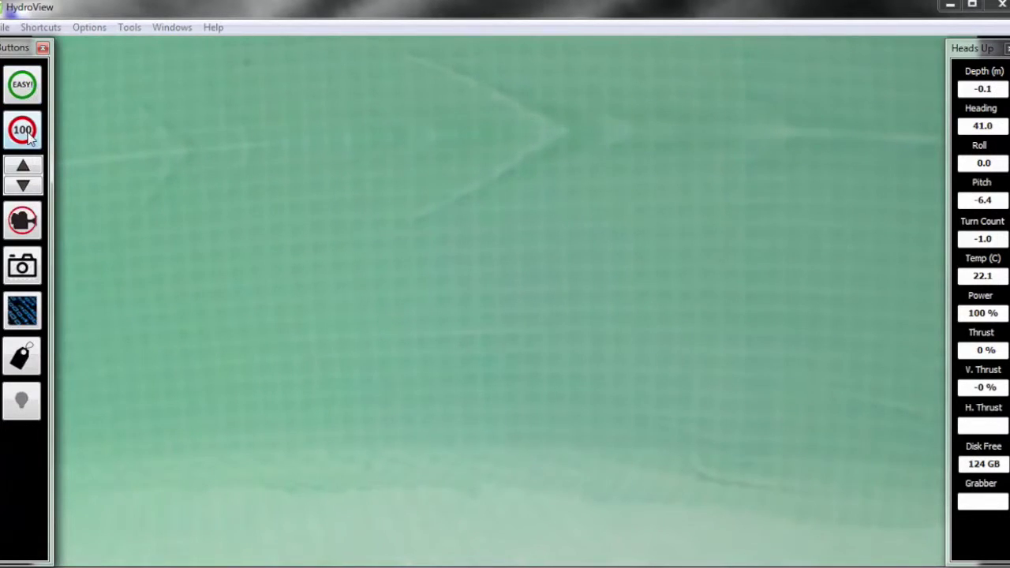
# - Cycle the speed limit through 25, 50, 75 and 100, ending at 50
pyautogui.click(24, 131)
pyautogui.click(29, 138)
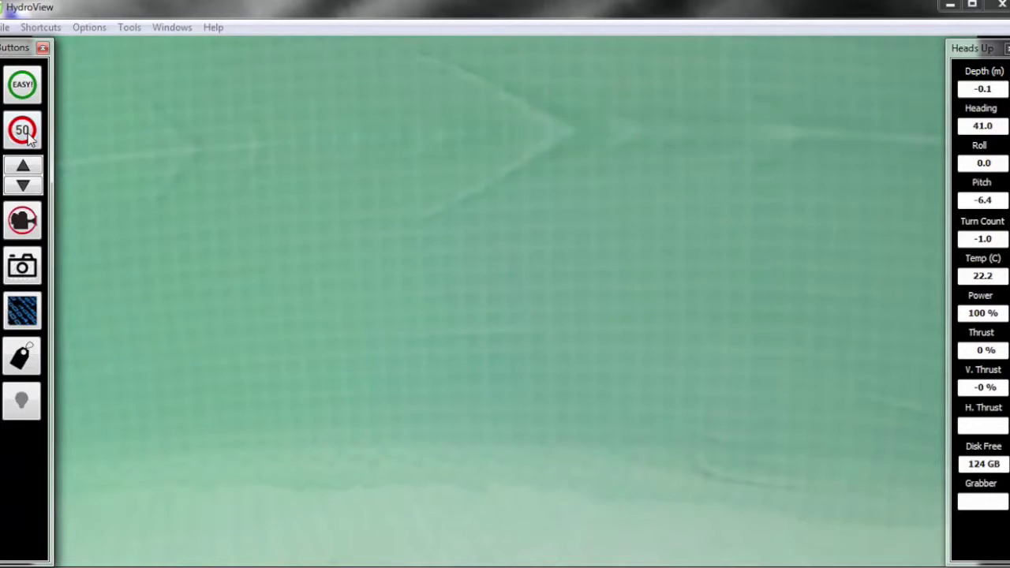
pyautogui.click(30, 138)
pyautogui.click(30, 138)
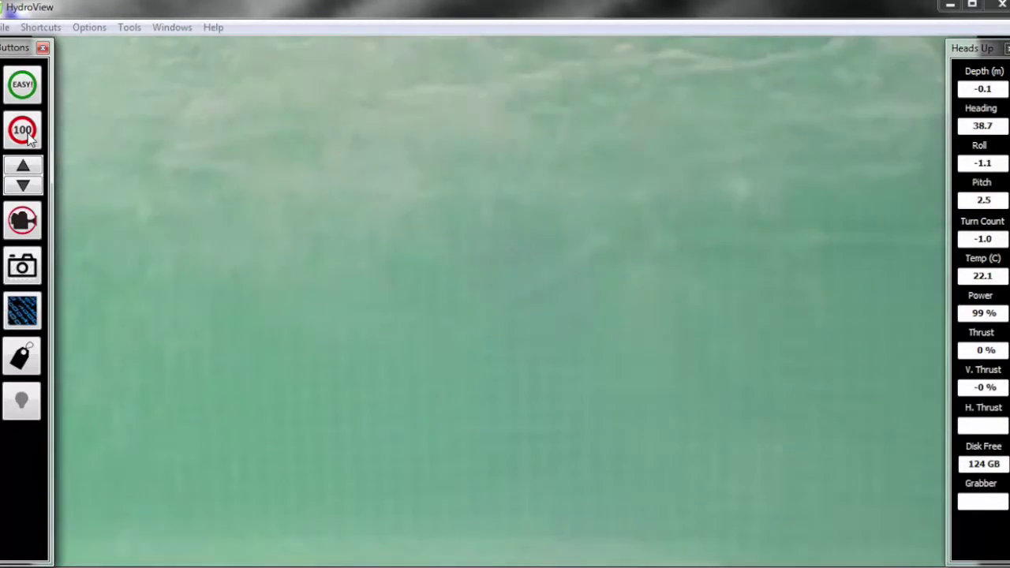
pyautogui.click(28, 135)
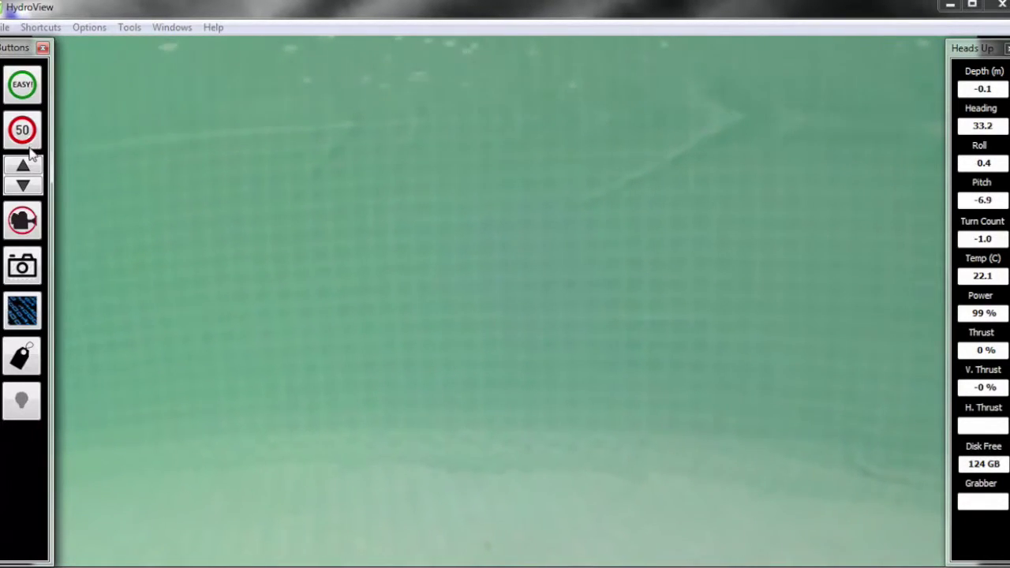
# - Step the camera tilt down to -30 so it faces the pool floor
pyautogui.click(24, 167)
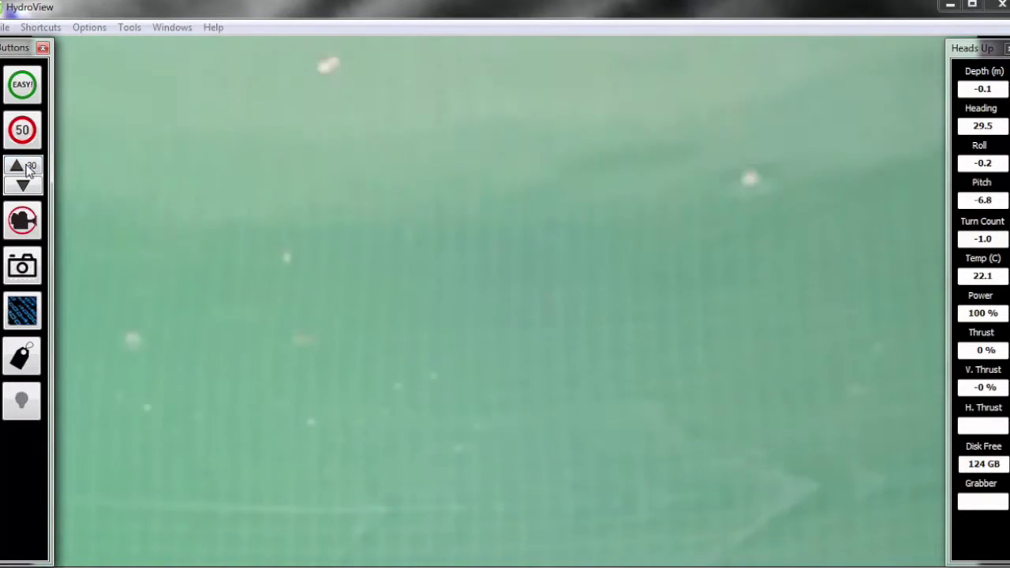
pyautogui.click(26, 186)
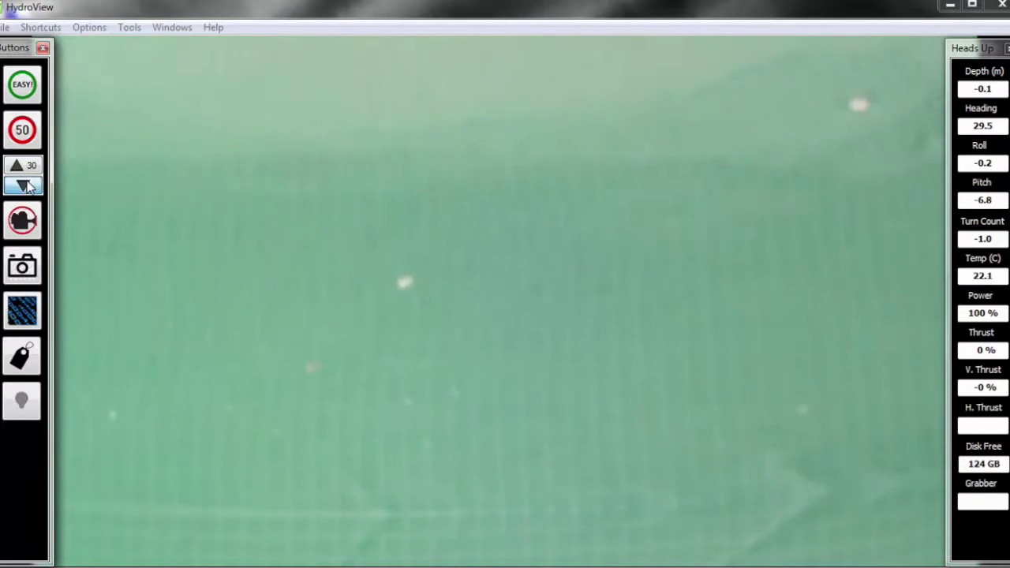
pyautogui.click(25, 186)
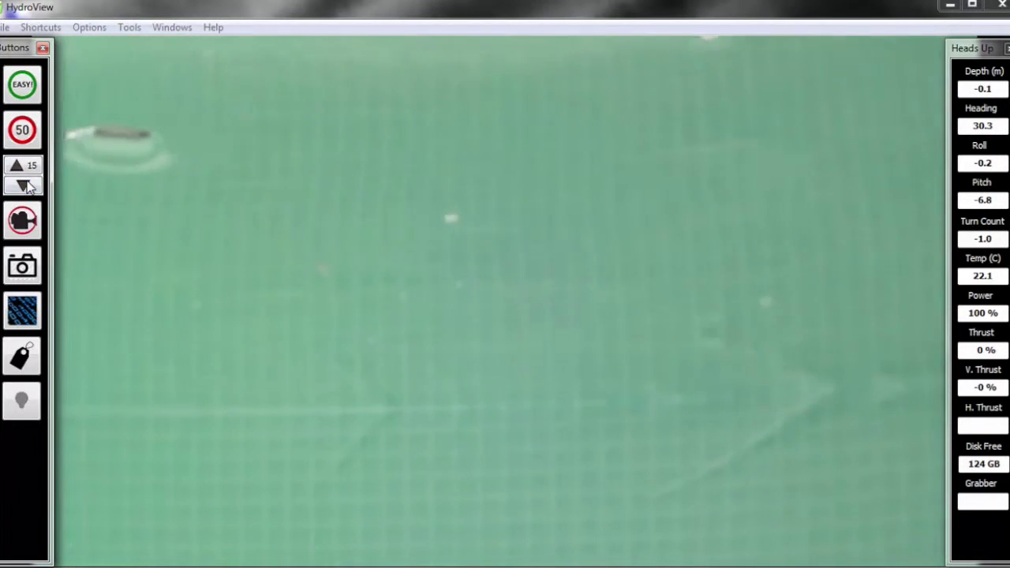
pyautogui.click(25, 186)
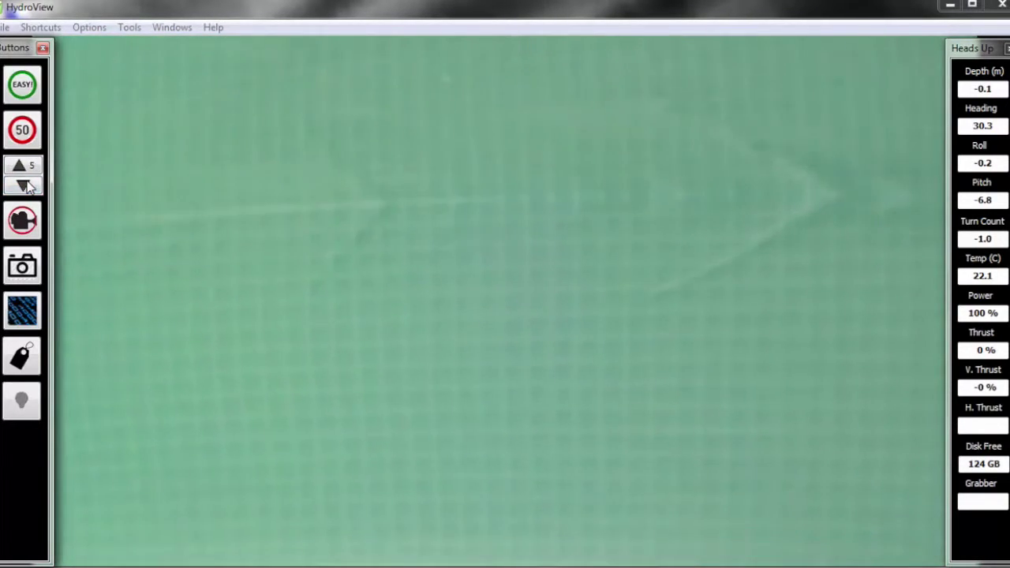
pyautogui.click(25, 185)
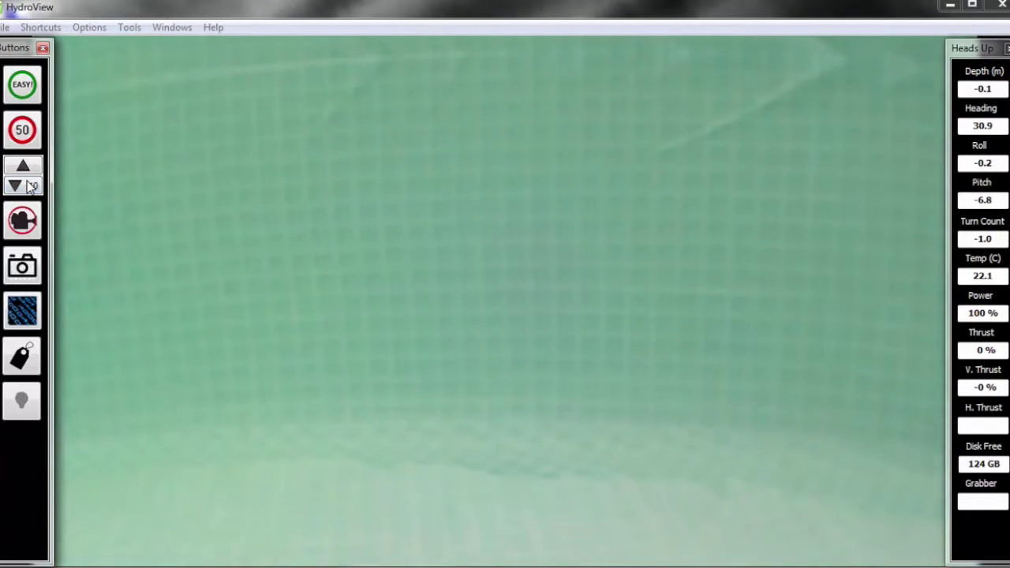
pyautogui.click(28, 186)
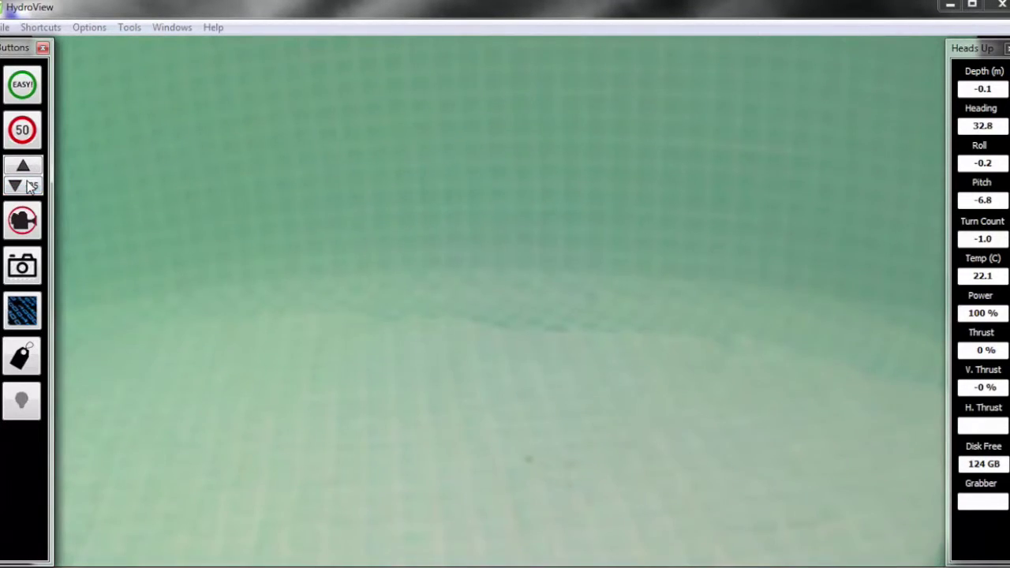
pyautogui.click(28, 190)
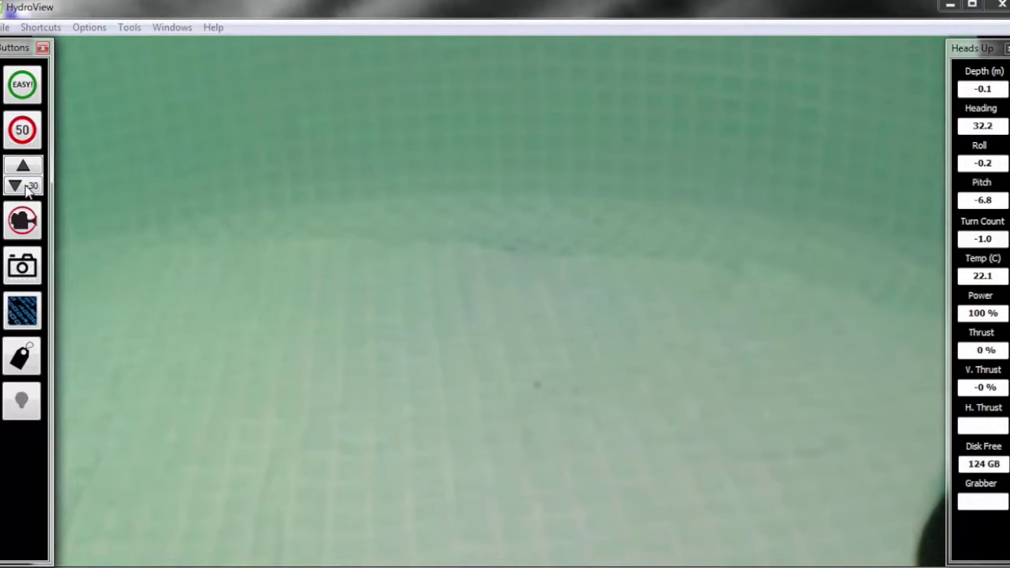
# - Step the camera tilt back up to -5, facing the grid wall again
pyautogui.click(25, 169)
pyautogui.click(26, 170)
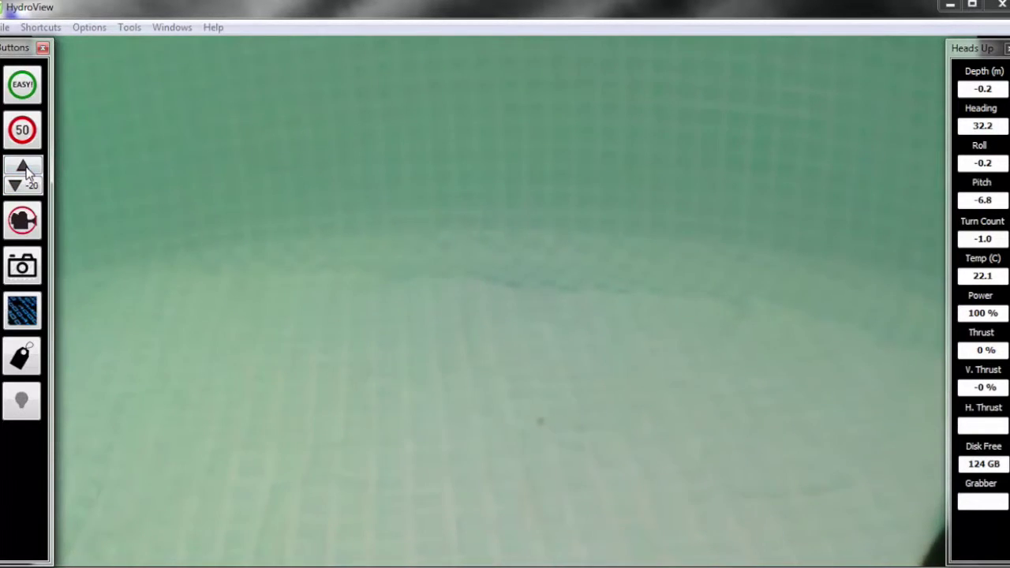
pyautogui.click(26, 171)
pyautogui.click(26, 169)
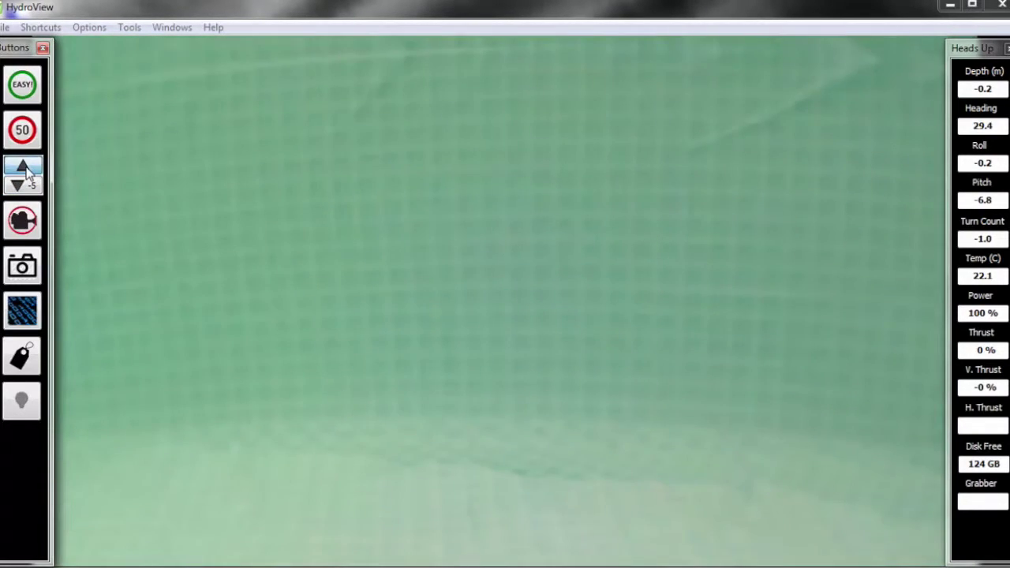
pyautogui.click(26, 170)
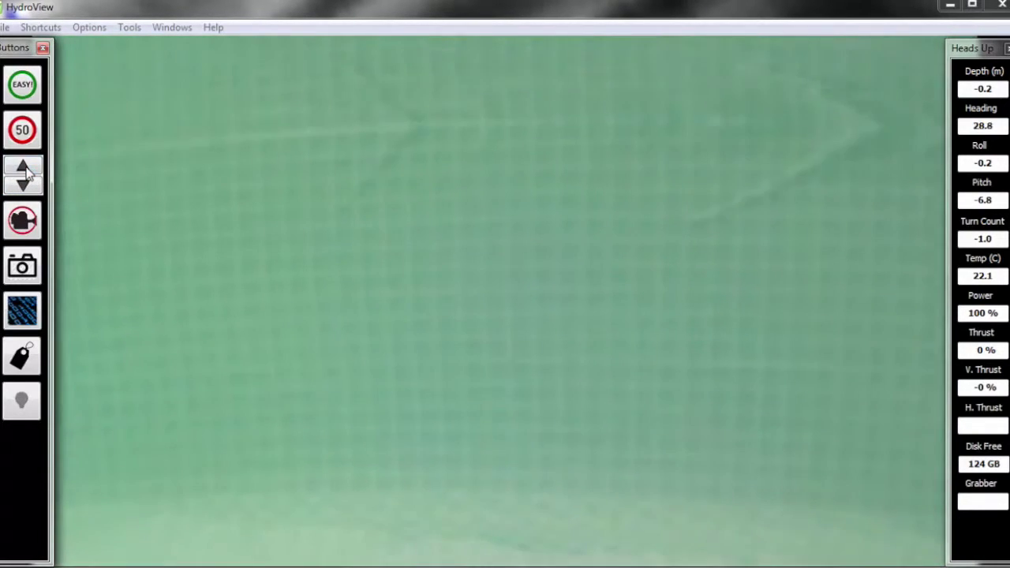
pyautogui.click(24, 222)
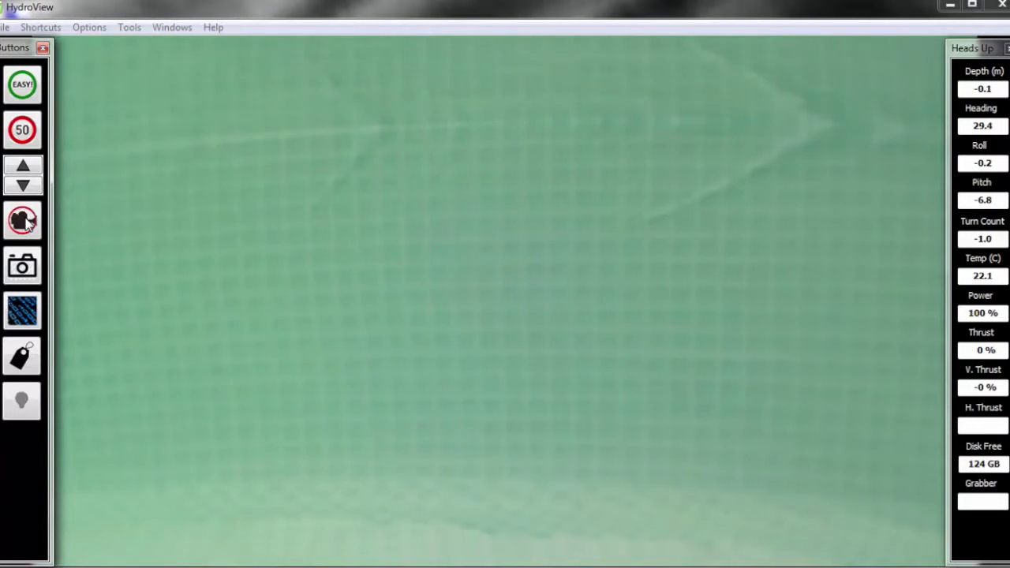
pyautogui.click(24, 268)
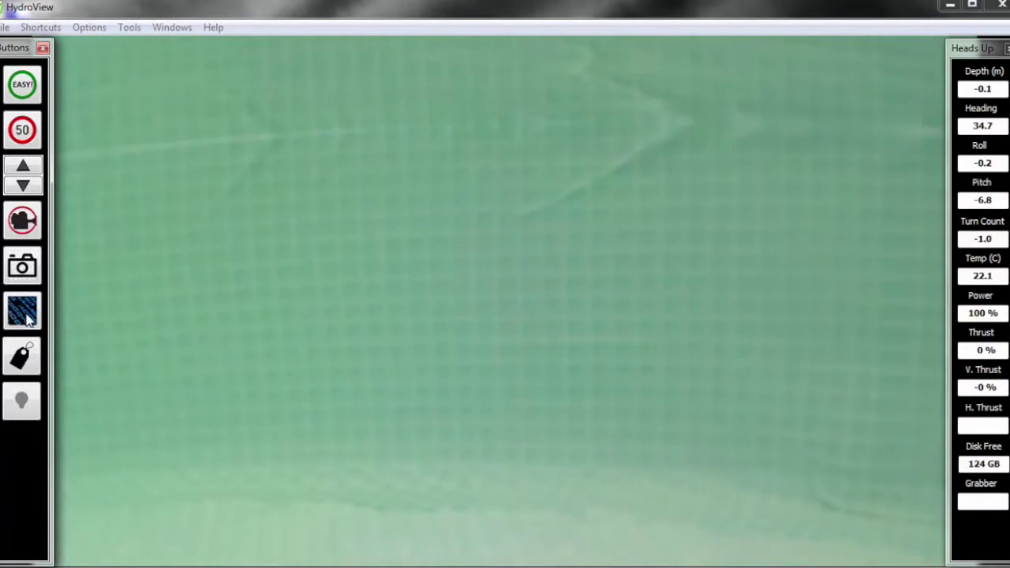
pyautogui.click(22, 358)
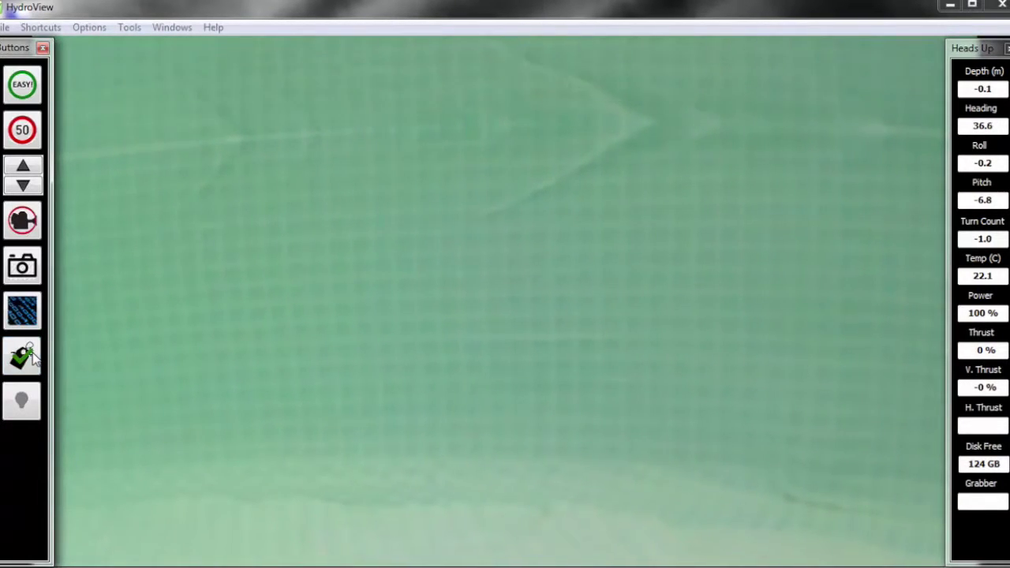
pyautogui.click(22, 358)
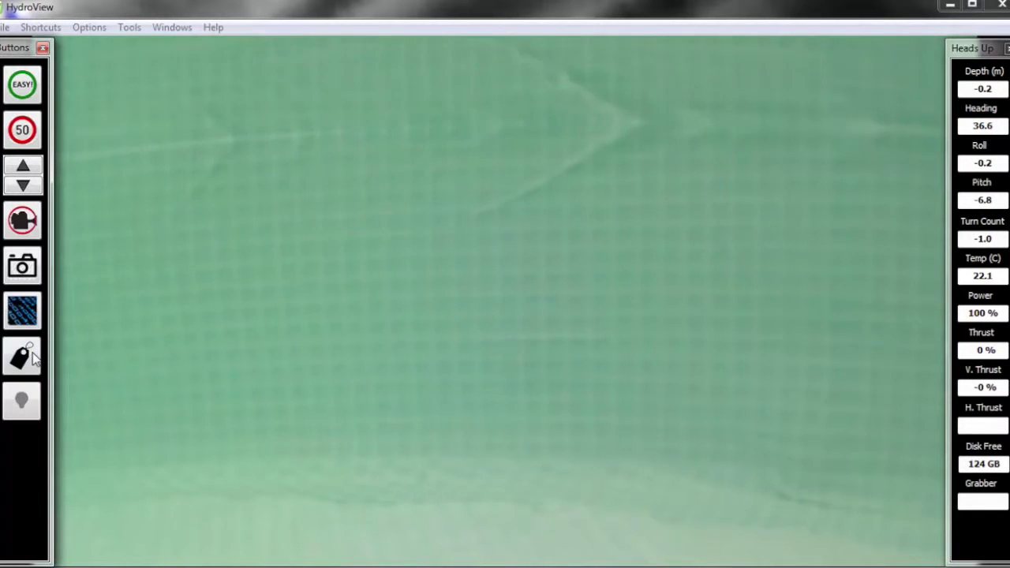
pyautogui.click(22, 403)
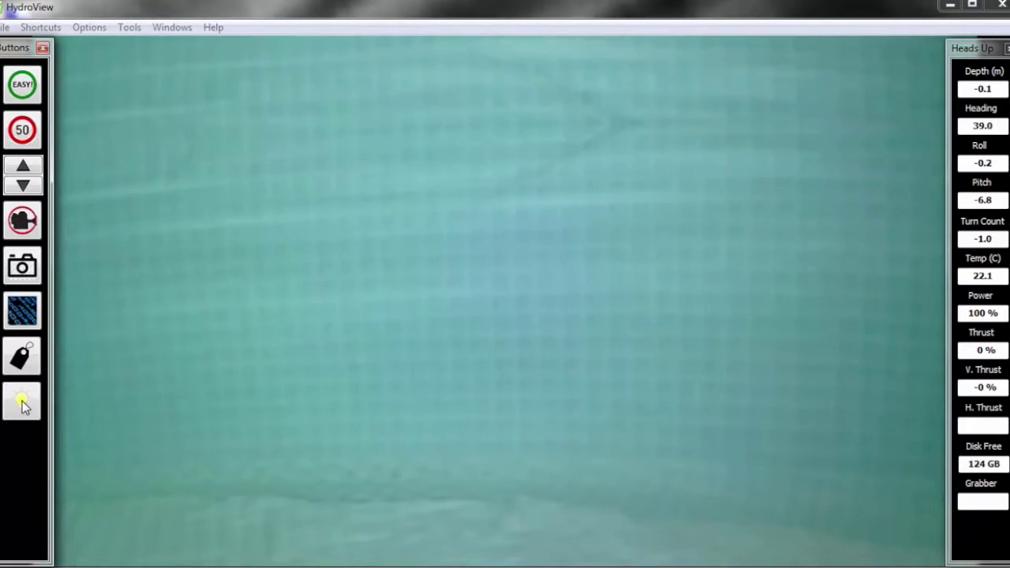
pyautogui.click(22, 403)
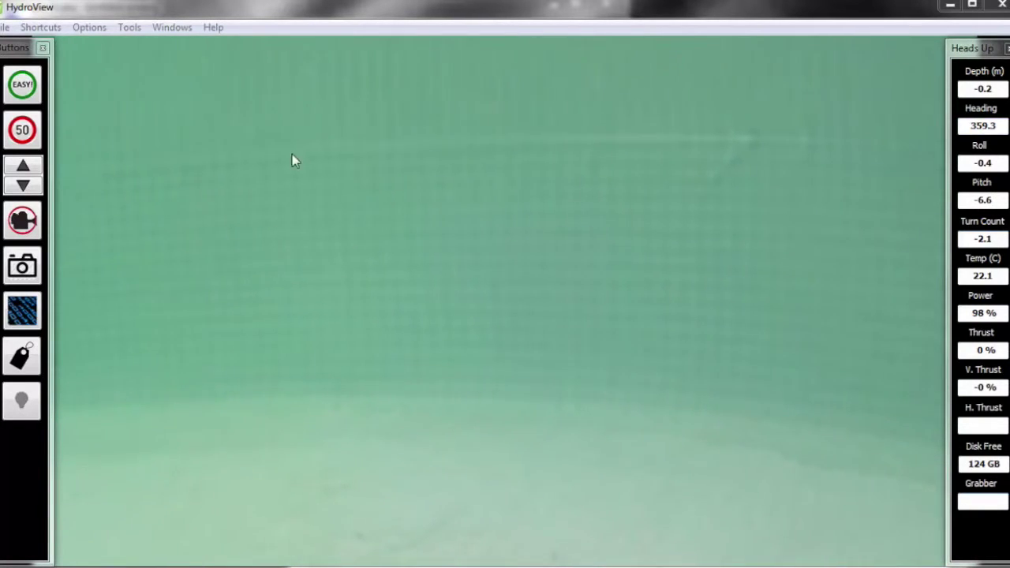
# - Lower the vehicle's speed limit from 50 to 25
pyautogui.click(23, 130)
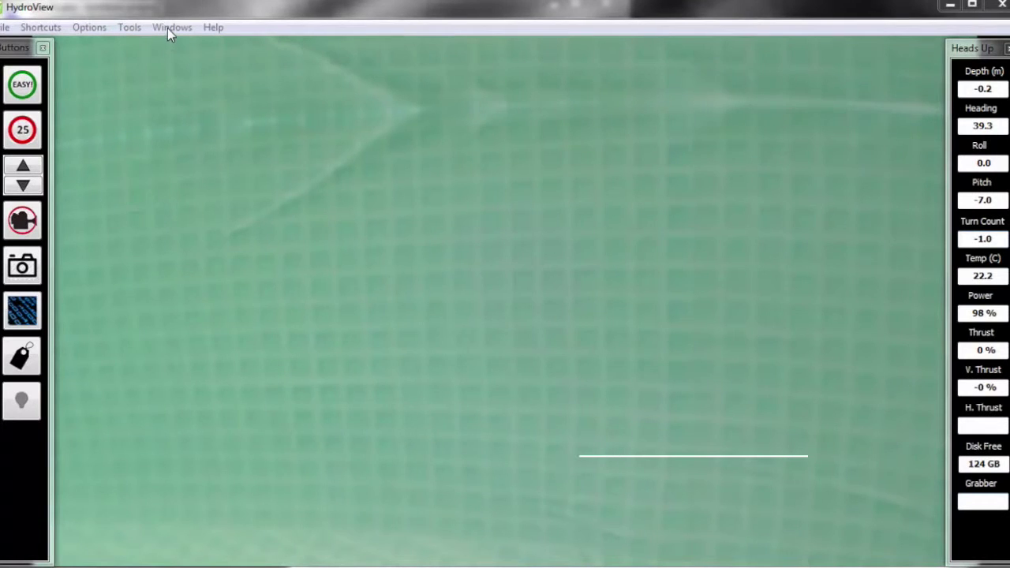
pyautogui.click(167, 27)
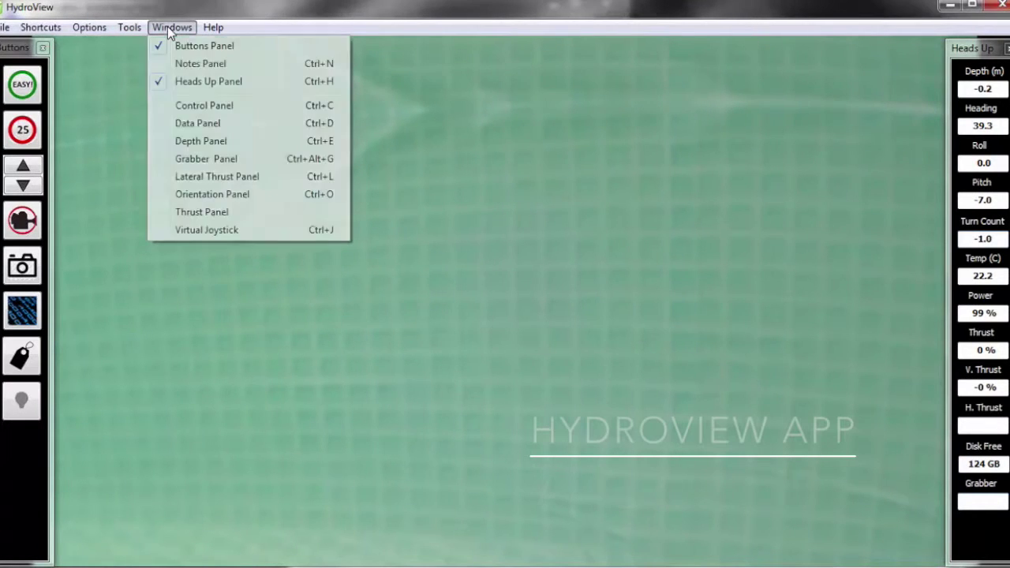
# - Open the Notes Panel, move it fully into view, and type a note
pyautogui.click(191, 63)
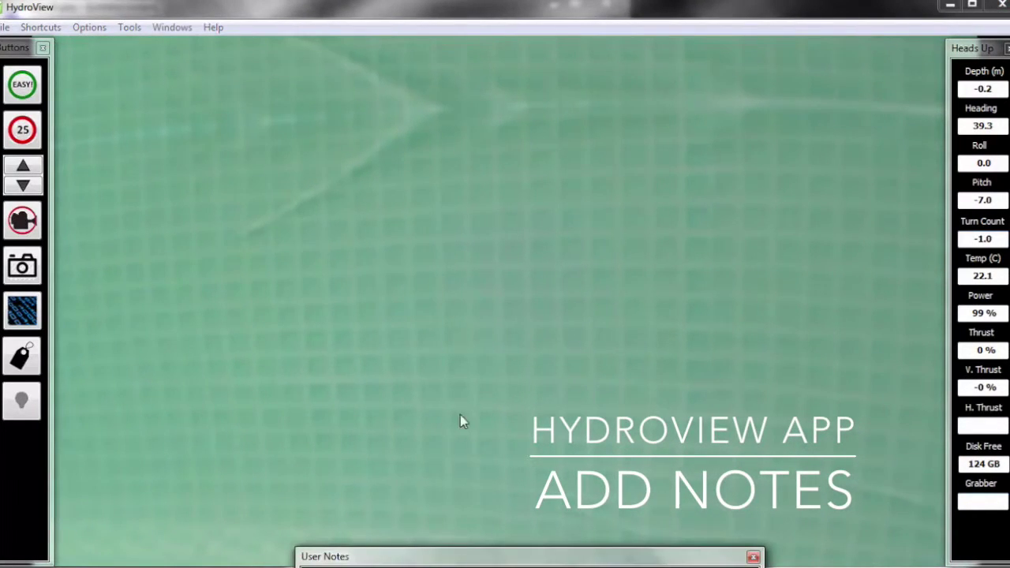
pyautogui.moveTo(501, 558); pyautogui.dragTo(499, 503)
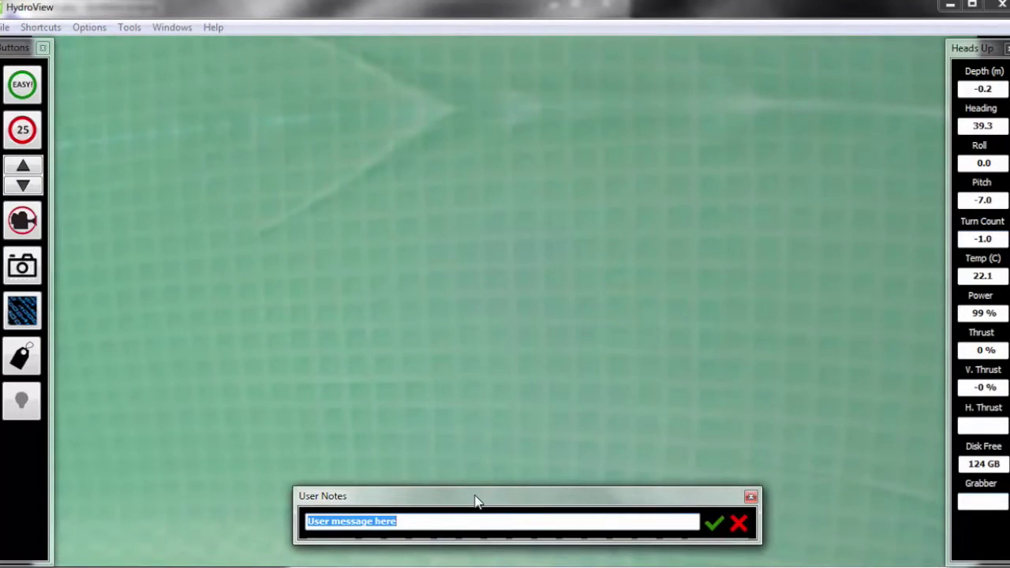
pyautogui.write('P')
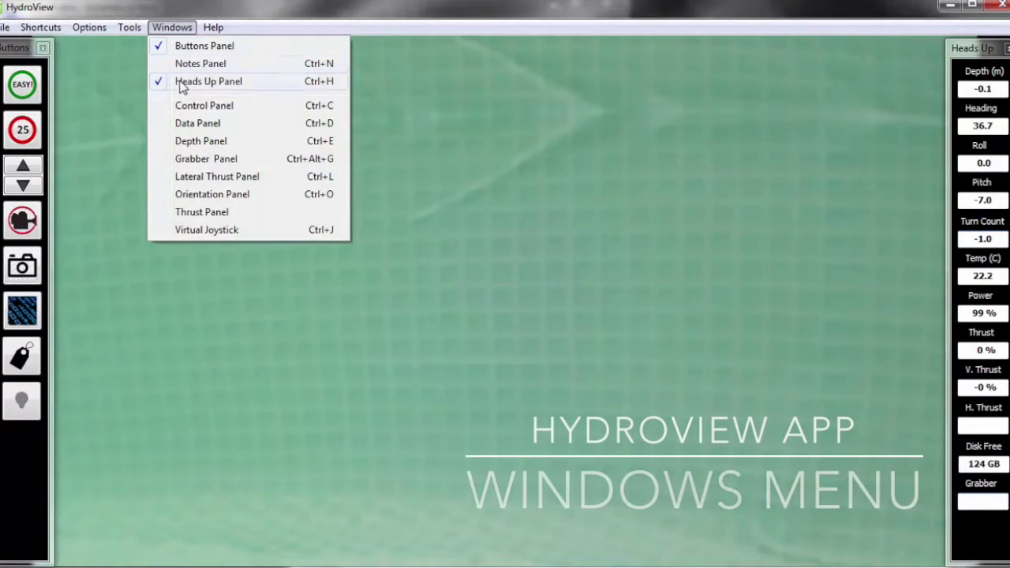
# - Glance at the Control Panel, close it, and show the Data Panel
pyautogui.click(185, 107)
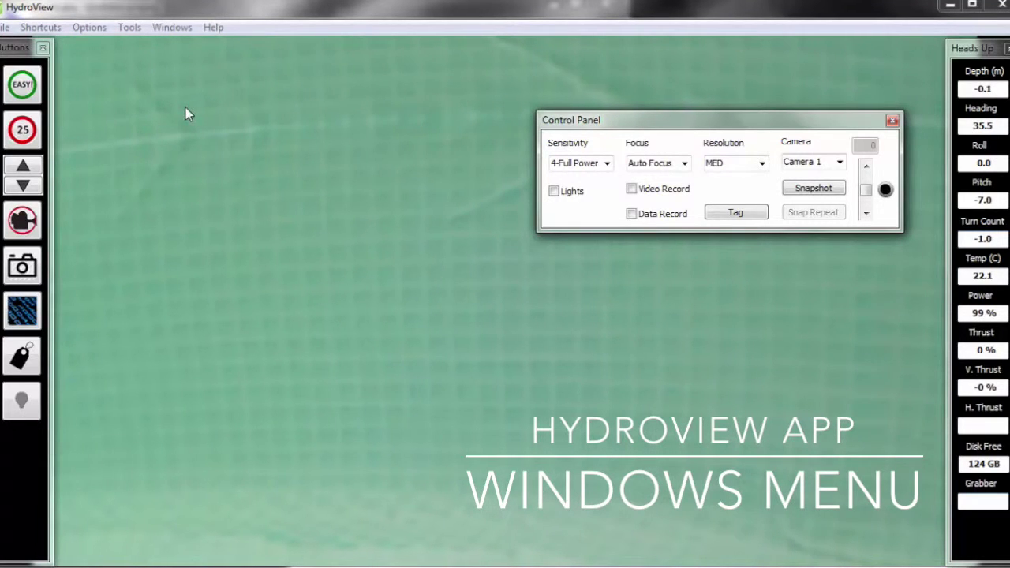
pyautogui.click(892, 120)
pyautogui.click(173, 30)
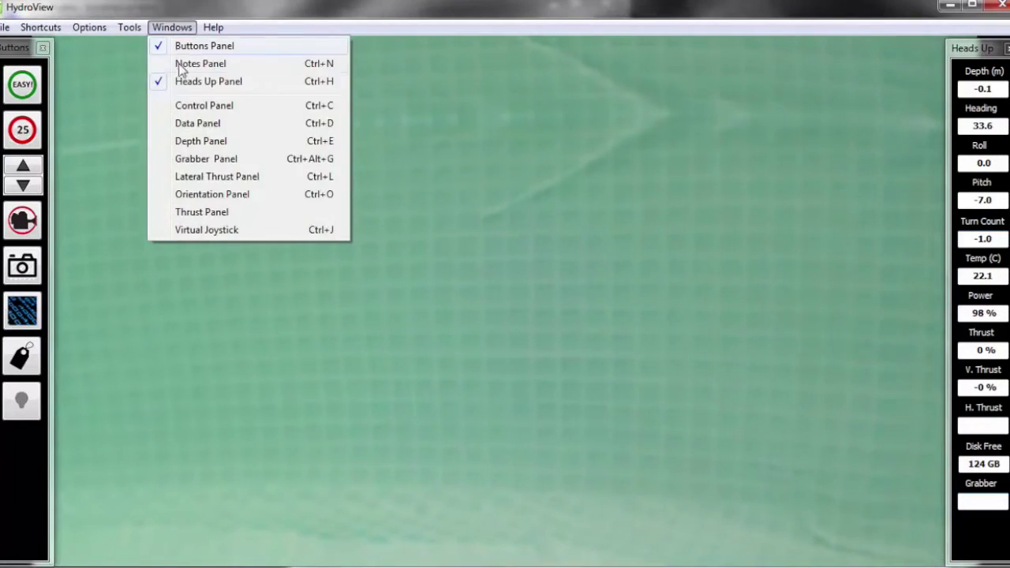
pyautogui.click(192, 126)
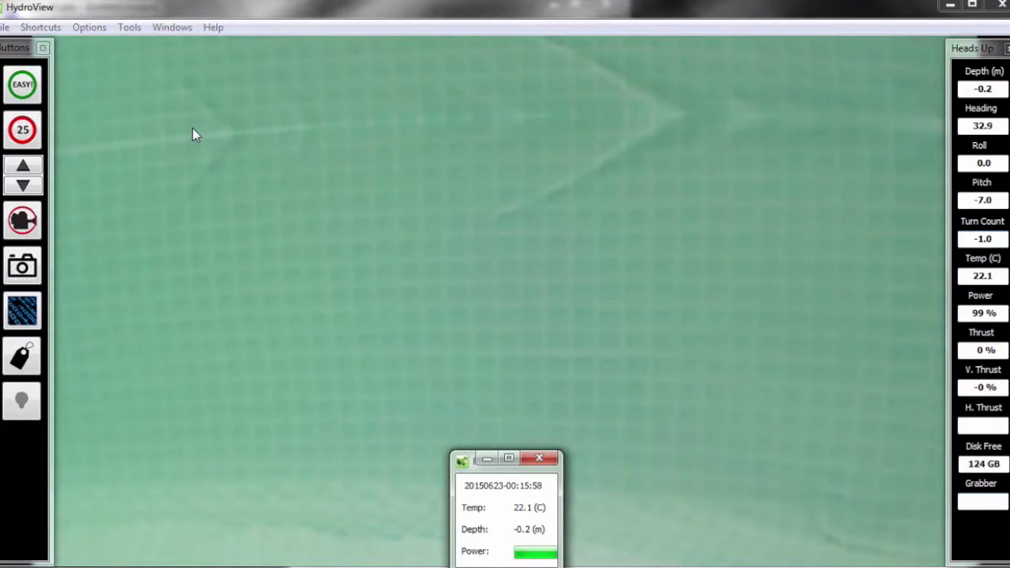
# - Close the Data Panel, then preview and close the Depth and Orientation panels
pyautogui.click(542, 459)
pyautogui.click(152, 27)
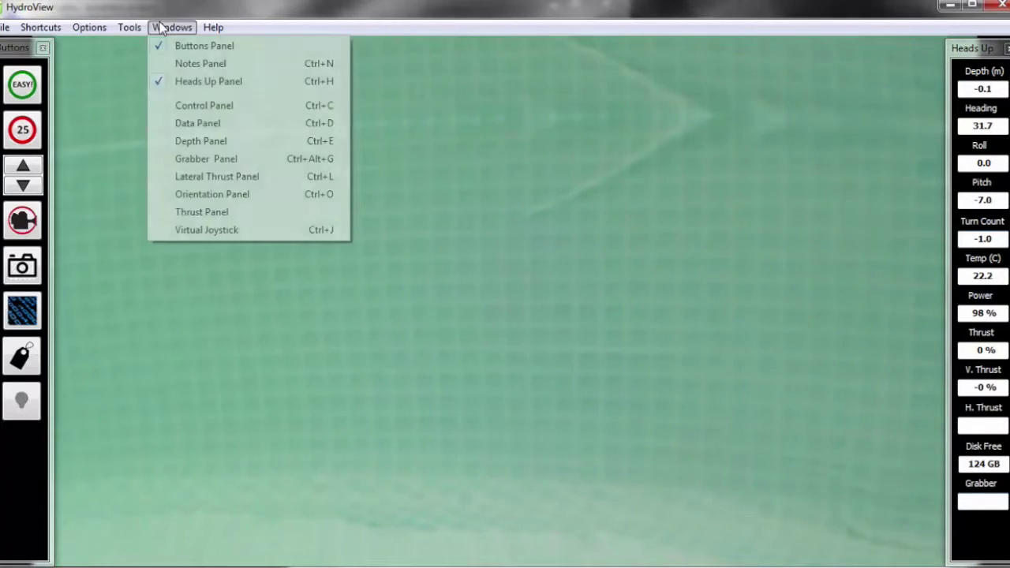
pyautogui.click(183, 143)
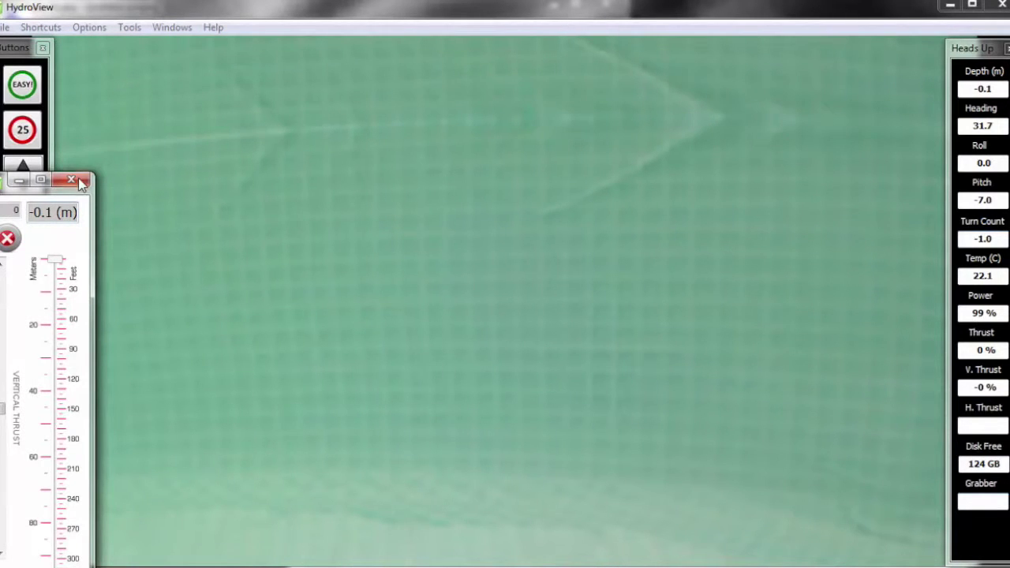
pyautogui.click(80, 181)
pyautogui.click(168, 26)
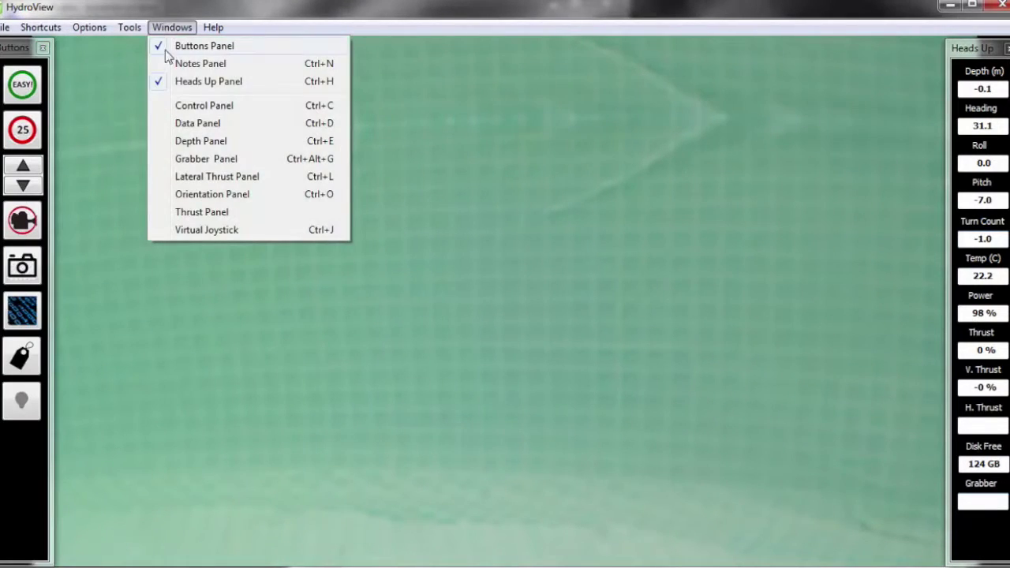
pyautogui.click(194, 198)
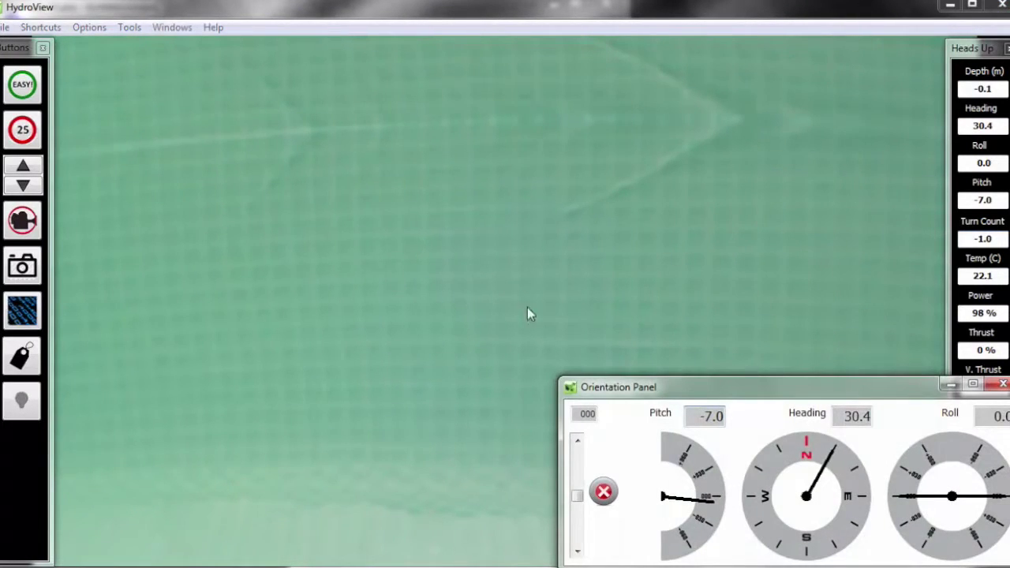
pyautogui.click(1003, 385)
# - Open the Virtual Joystick and accept the game-controller warning
pyautogui.click(131, 27)
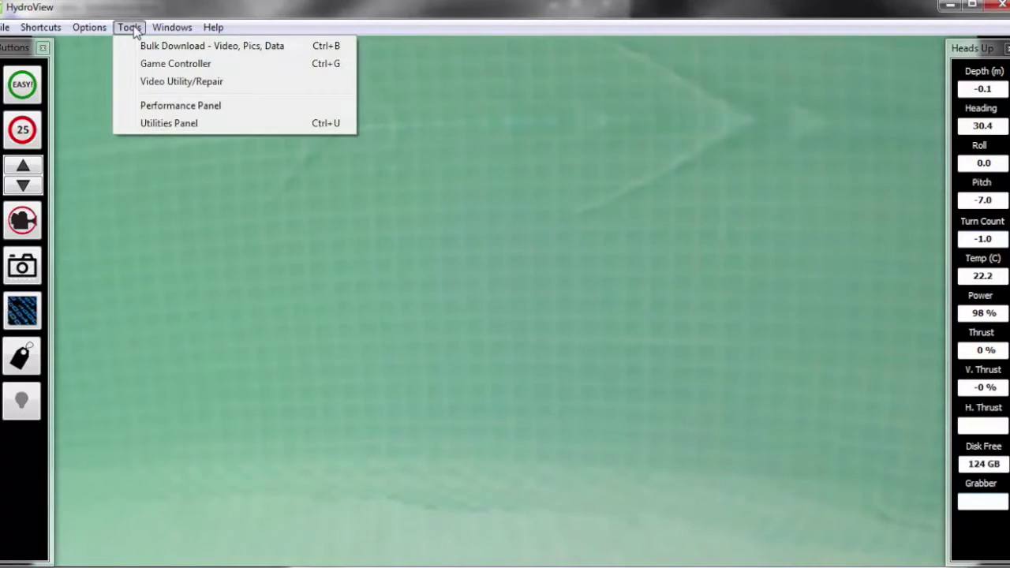
pyautogui.moveTo(158, 29)
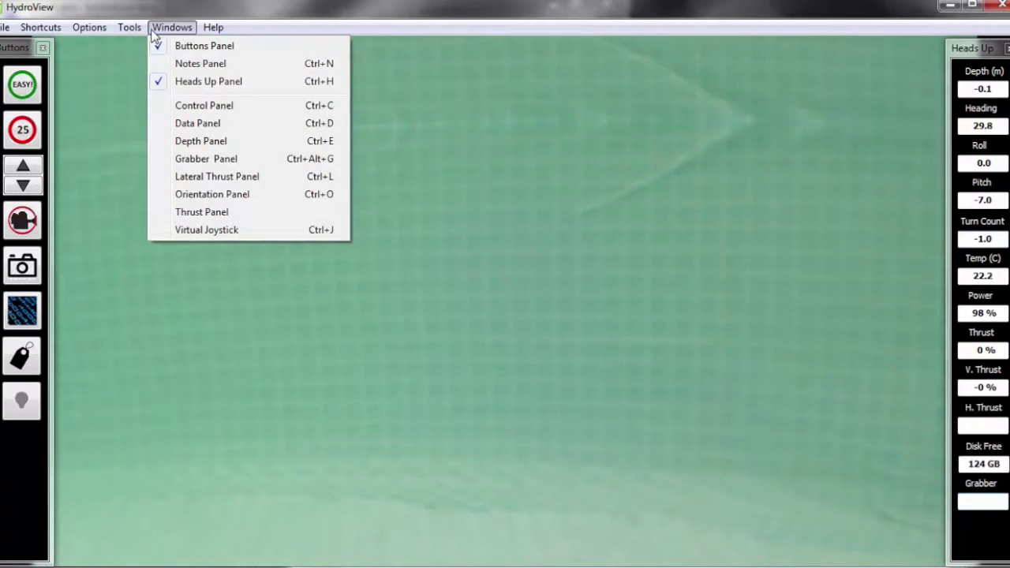
pyautogui.click(200, 232)
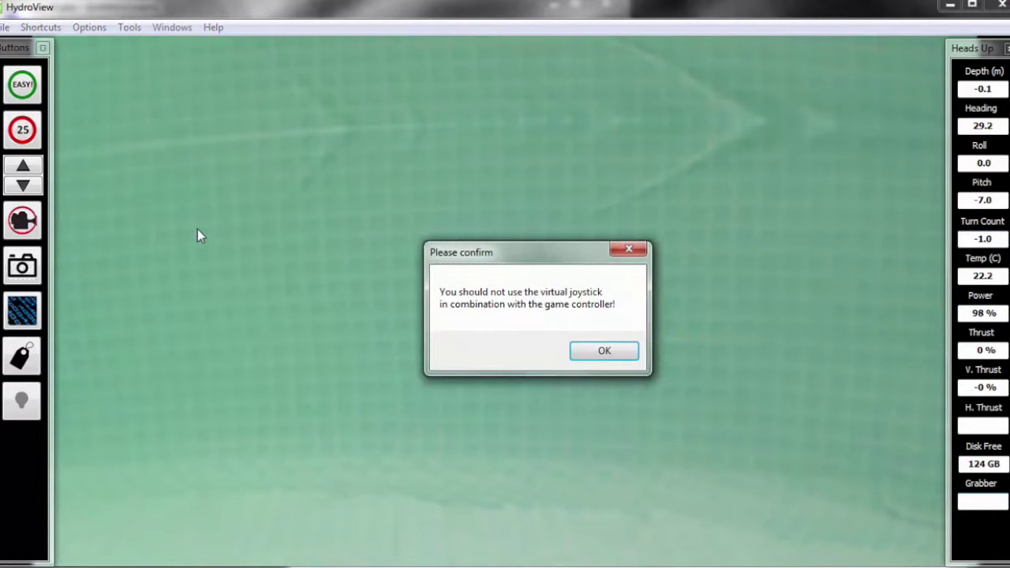
pyautogui.click(606, 351)
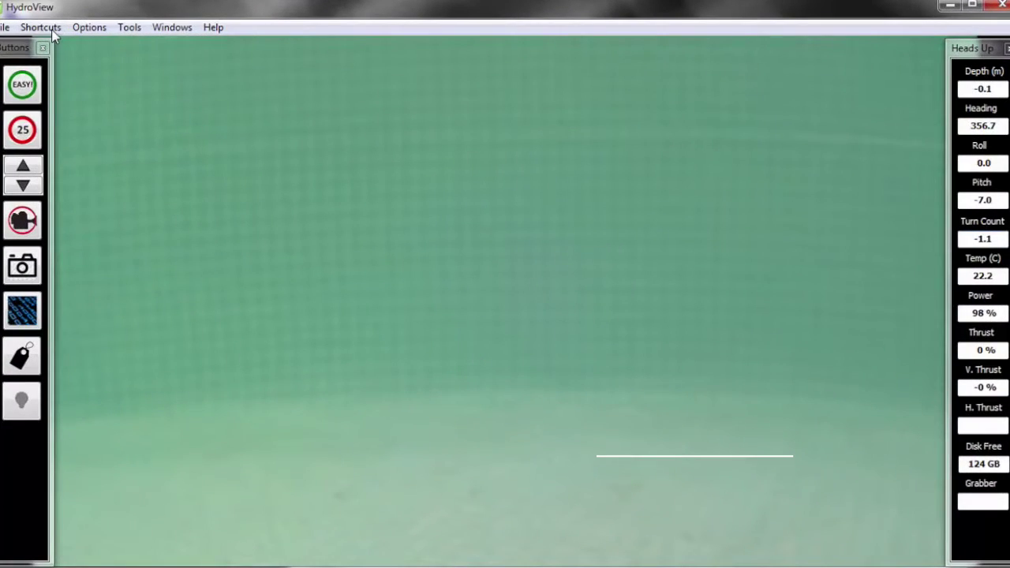
# - Open the vehicle web server's video page and delete hv-2015-06-22-225921.mov
pyautogui.click(51, 30)
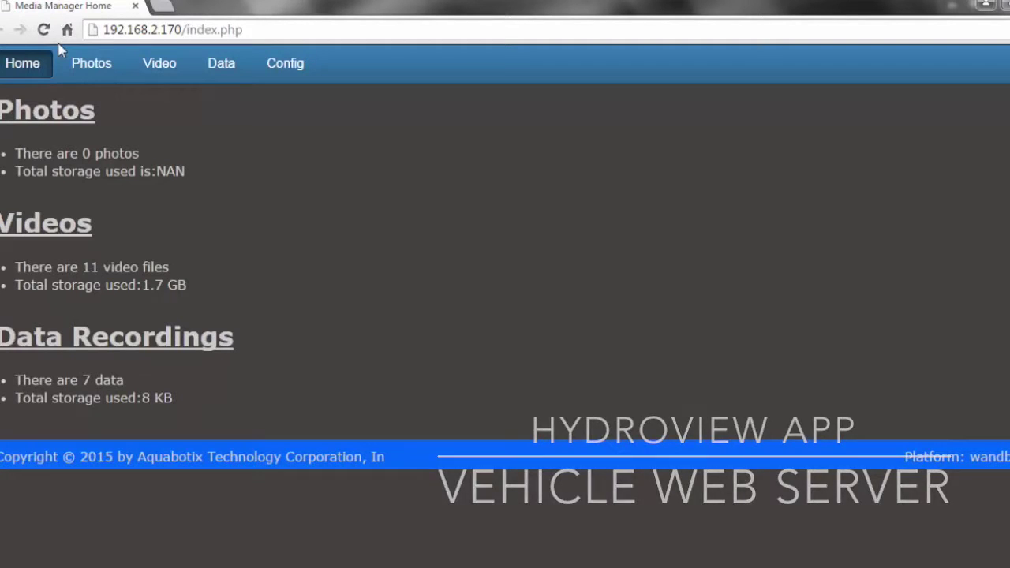
pyautogui.click(138, 72)
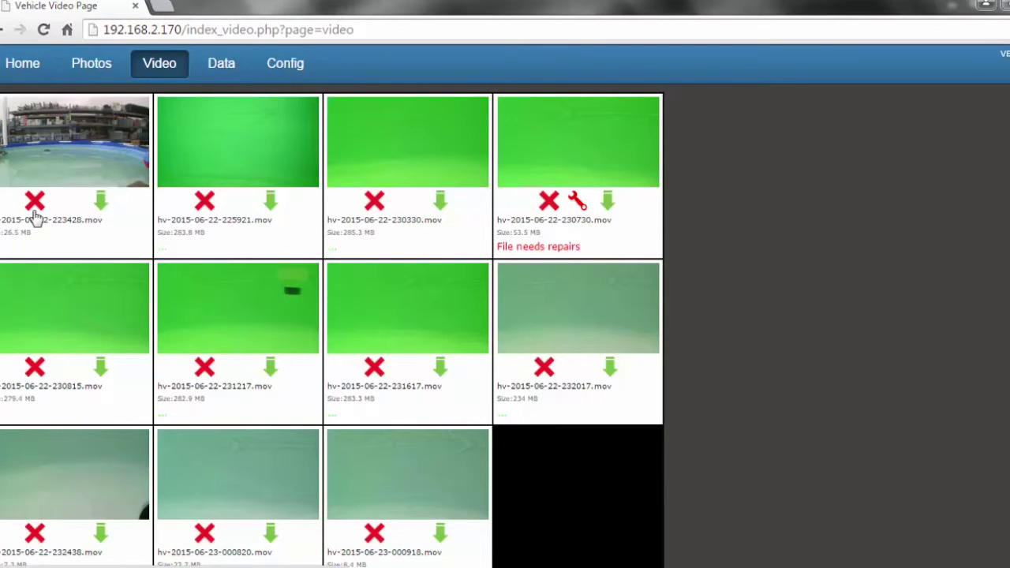
pyautogui.click(204, 201)
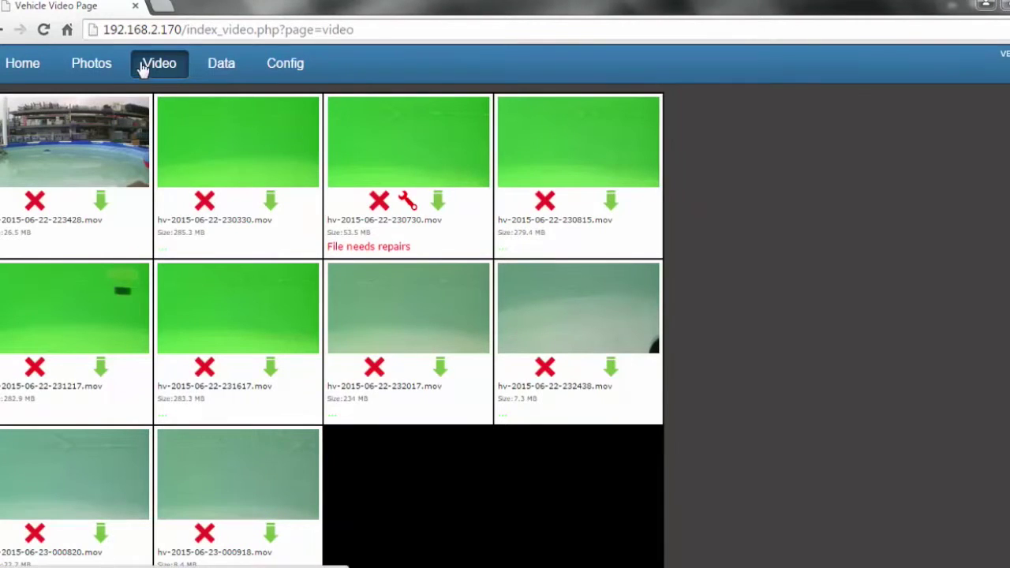
# - View tags-2015-06-20-013524.csv and data-2015-06-22-232334.csv, returning to the data file list
pyautogui.click(205, 64)
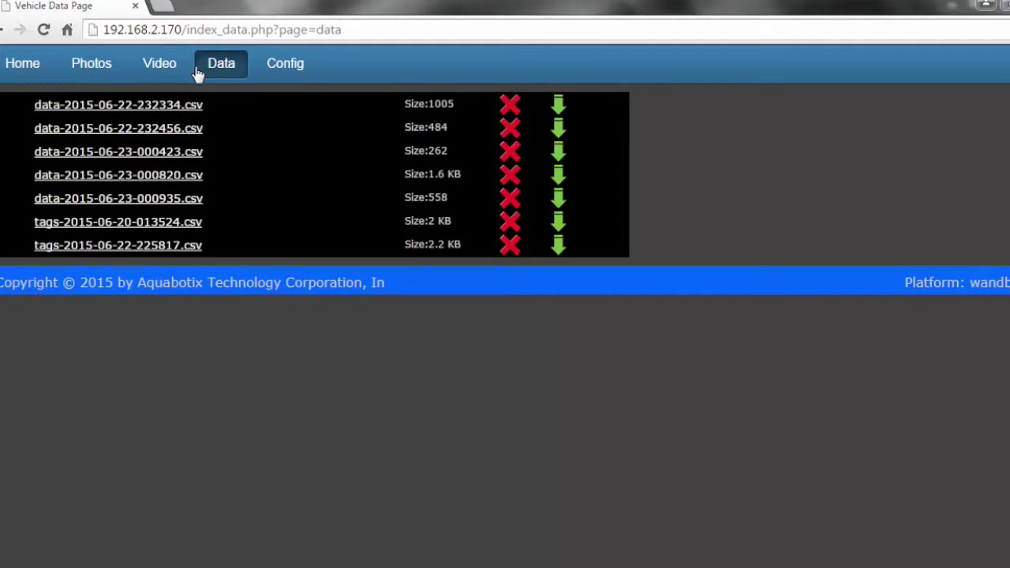
pyautogui.click(177, 224)
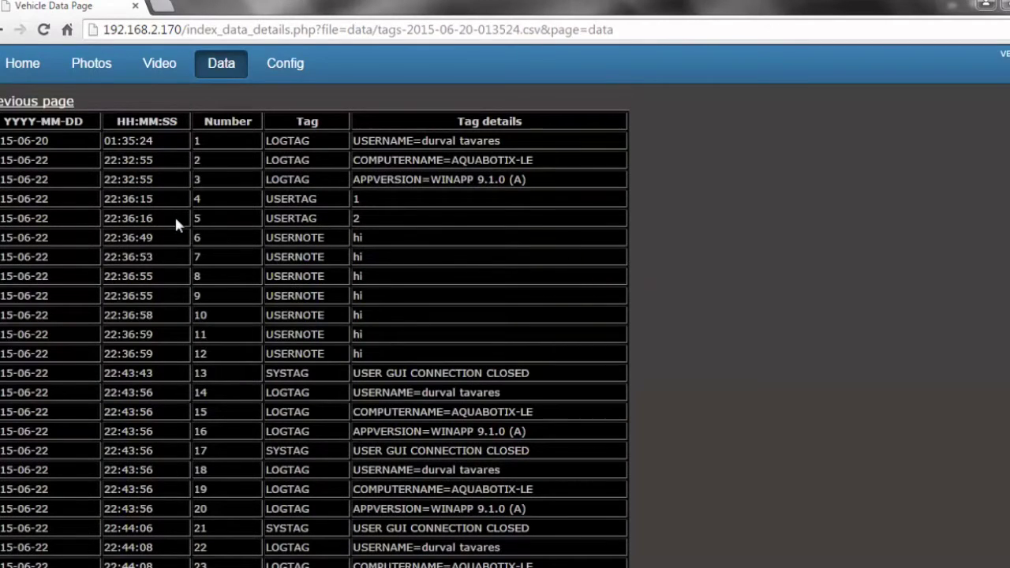
pyautogui.click(218, 69)
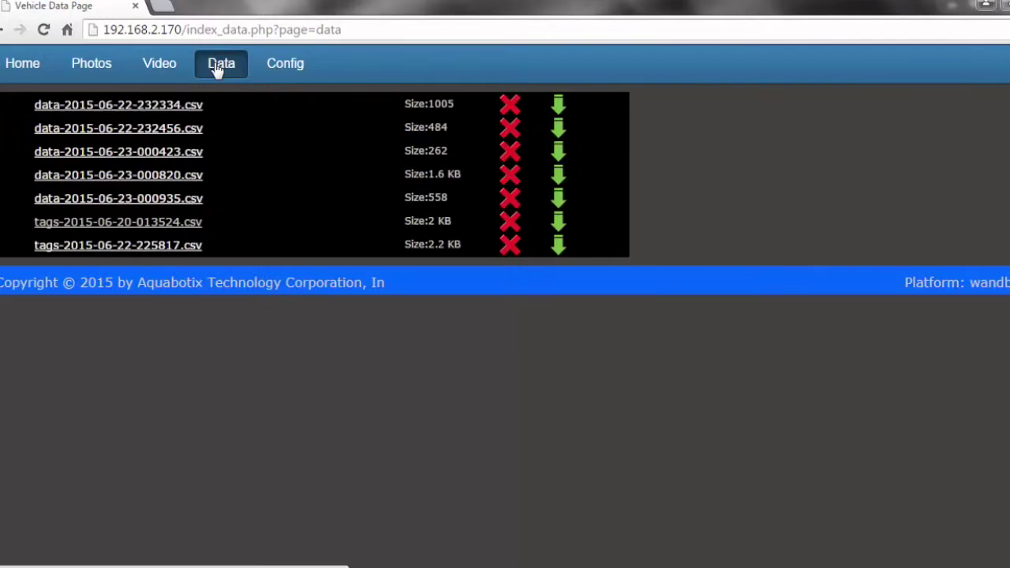
pyautogui.click(178, 109)
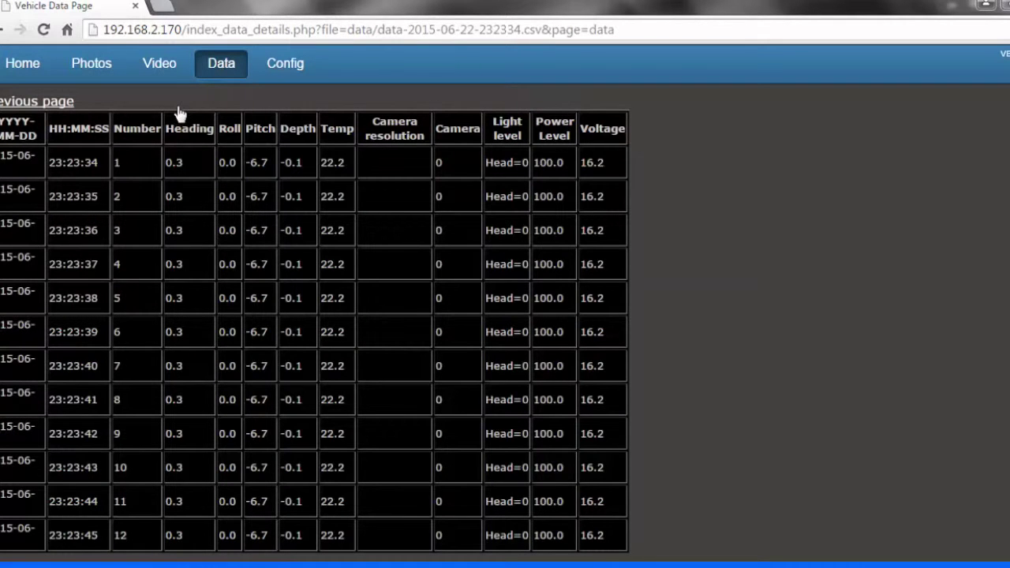
pyautogui.click(221, 66)
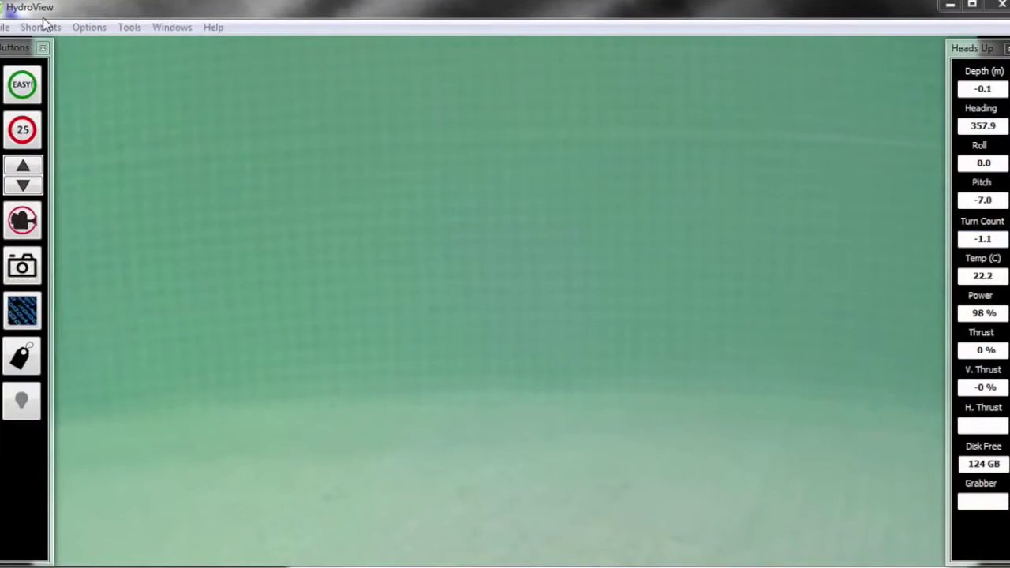
# - Add a tag to the vehicle log via Shortcuts > Add Tag
pyautogui.click(40, 28)
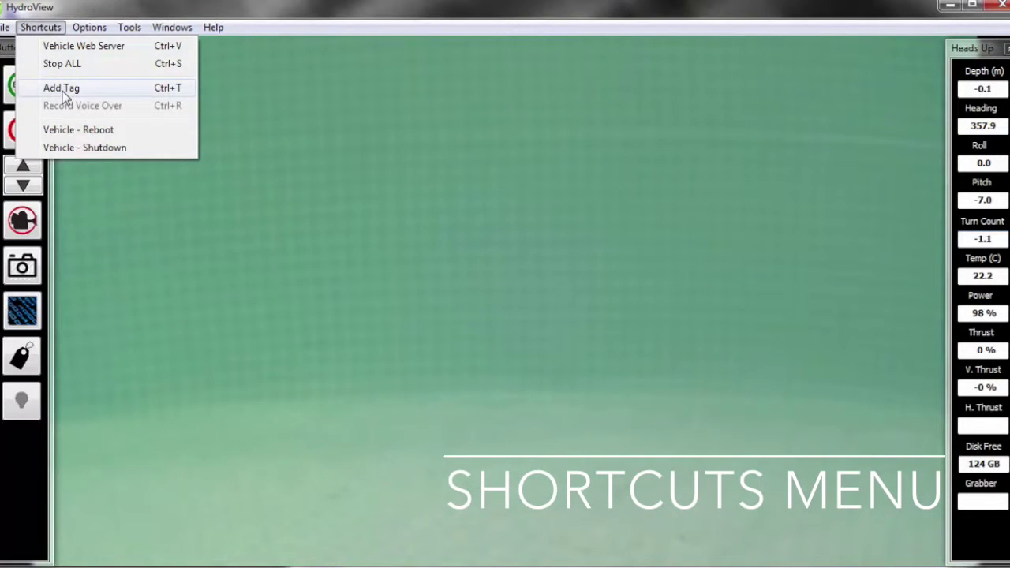
pyautogui.click(62, 89)
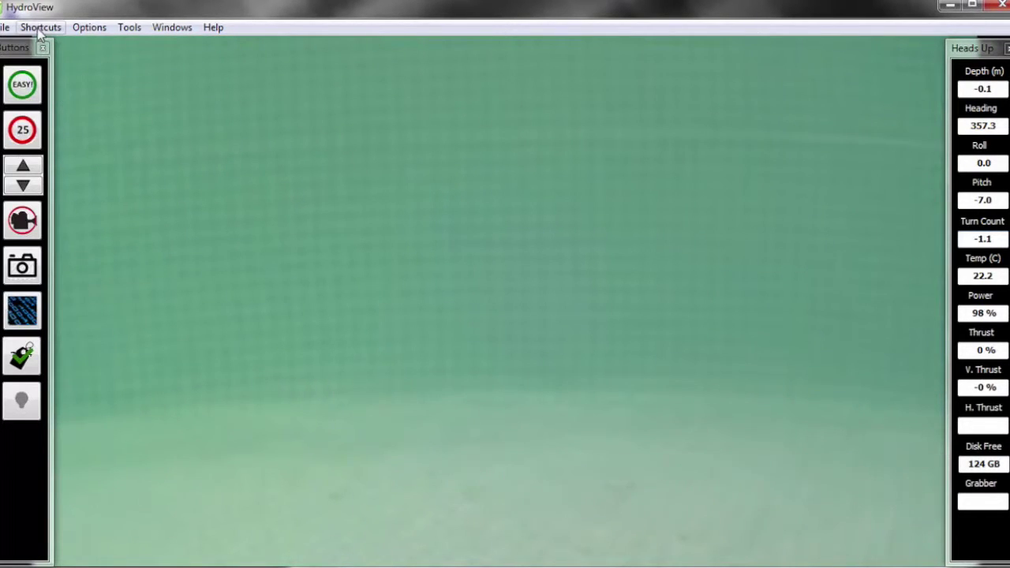
pyautogui.click(19, 355)
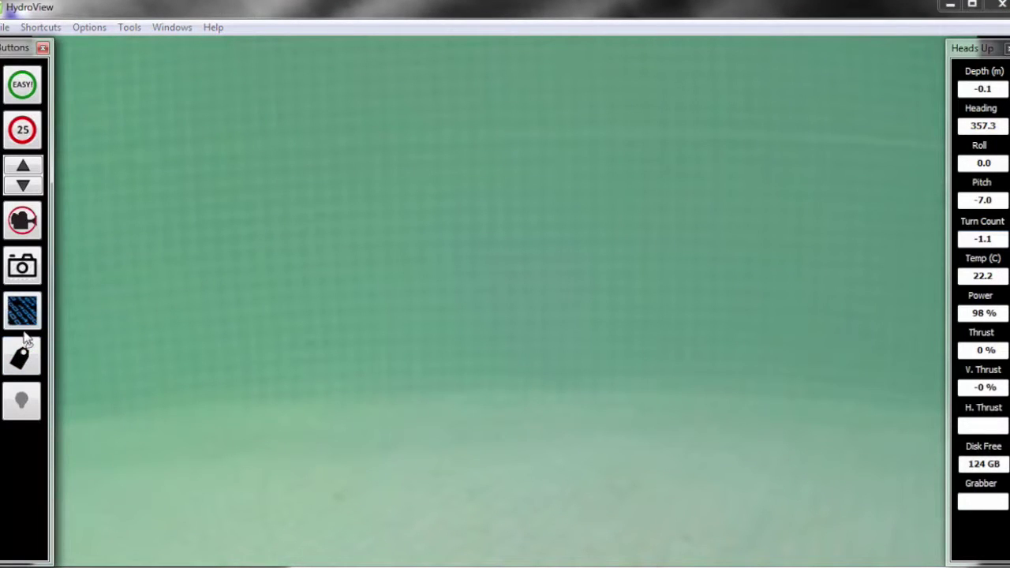
# - Trigger Shortcuts > Stop ALL and look through the Options menu
pyautogui.click(41, 29)
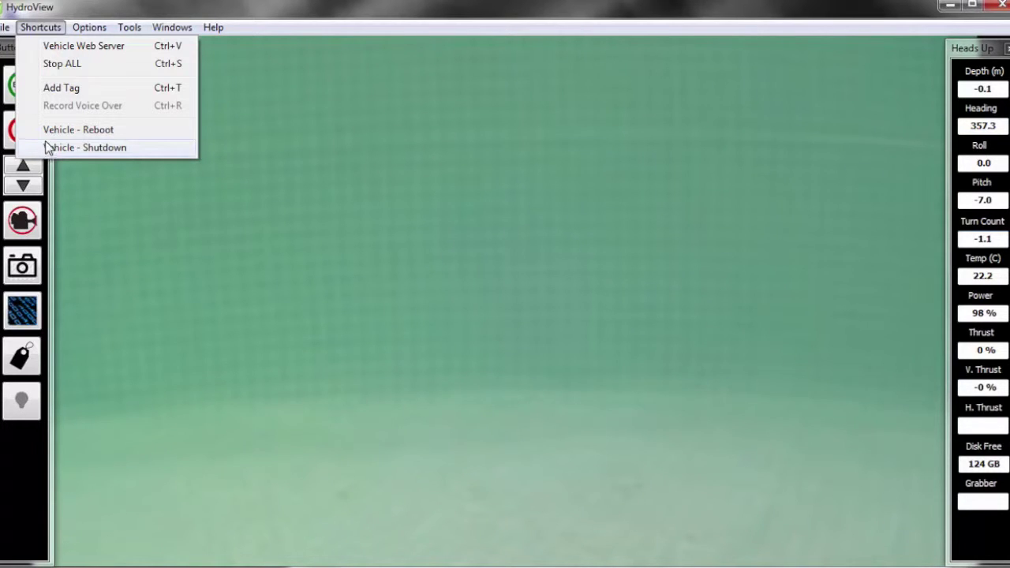
pyautogui.click(66, 63)
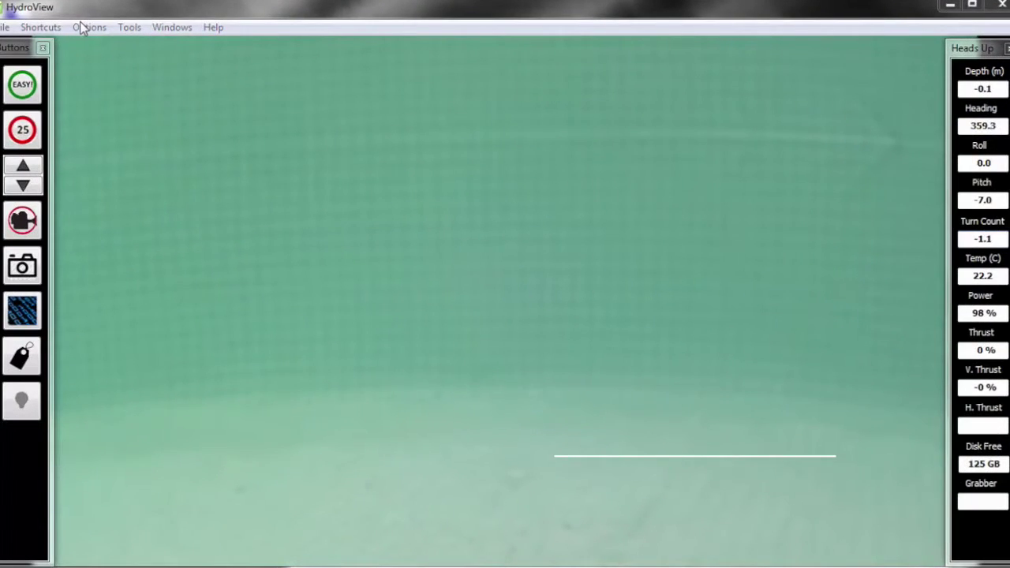
pyautogui.click(83, 96)
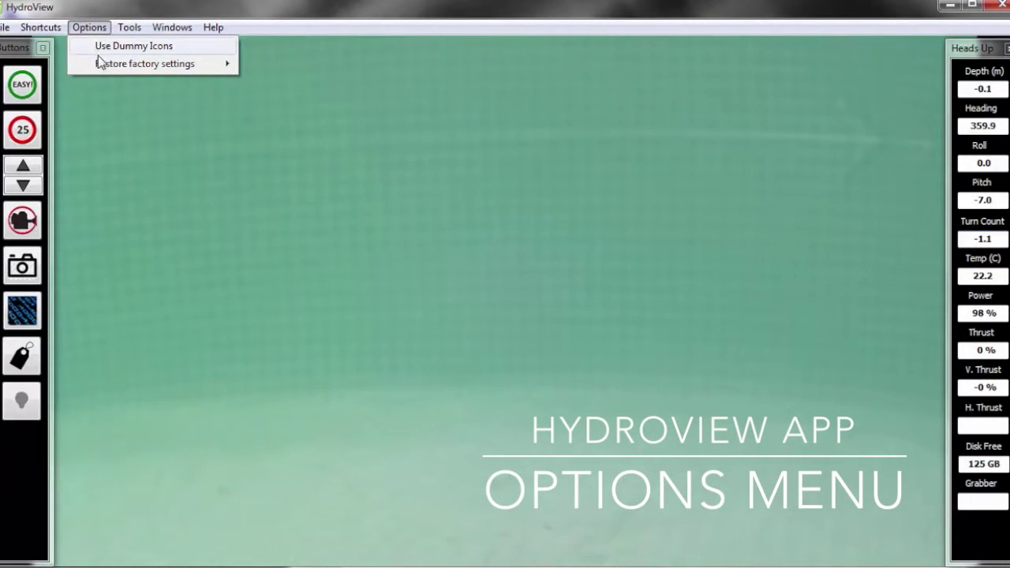
pyautogui.moveTo(101, 65)
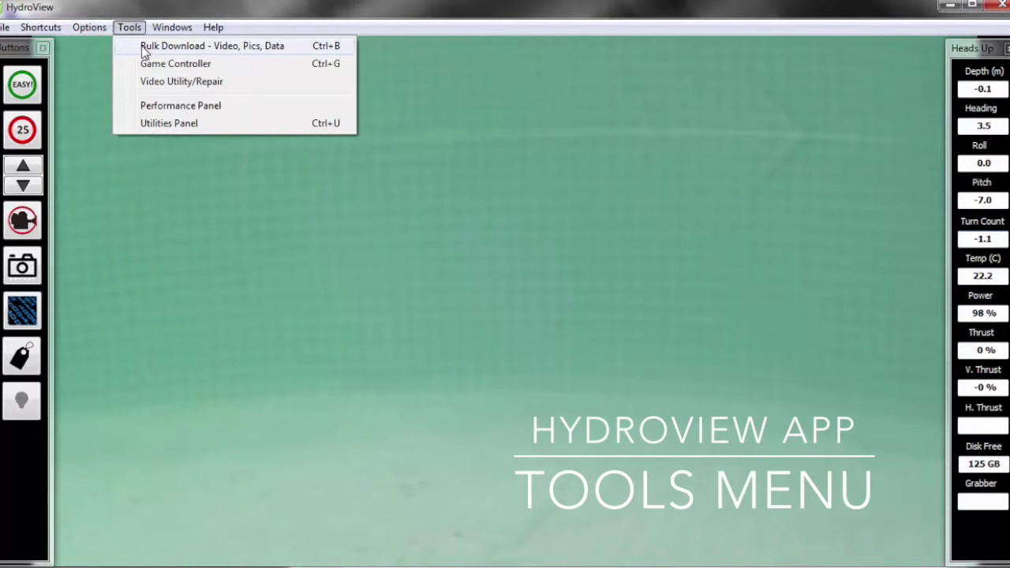
pyautogui.click(144, 49)
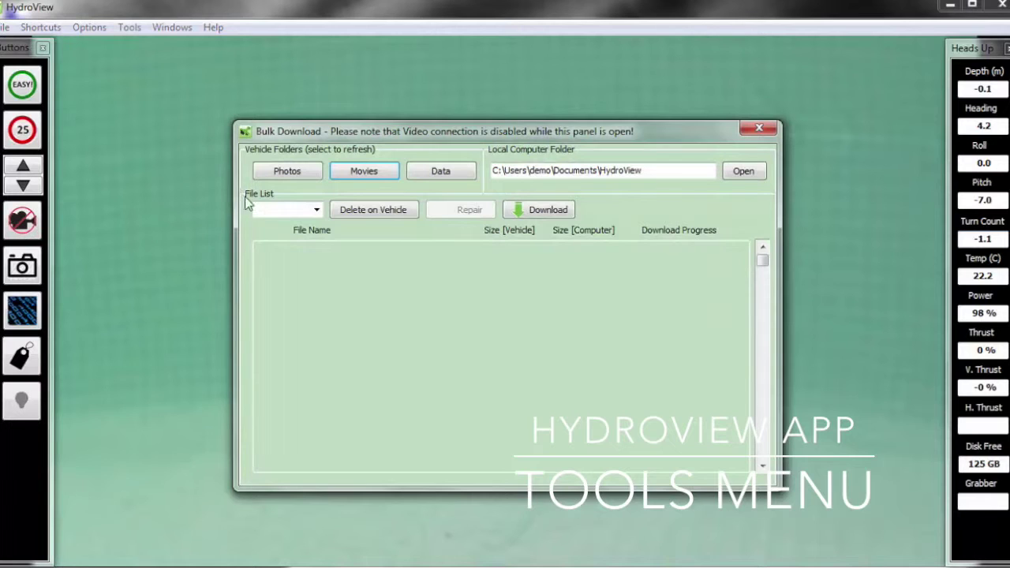
pyautogui.click(355, 175)
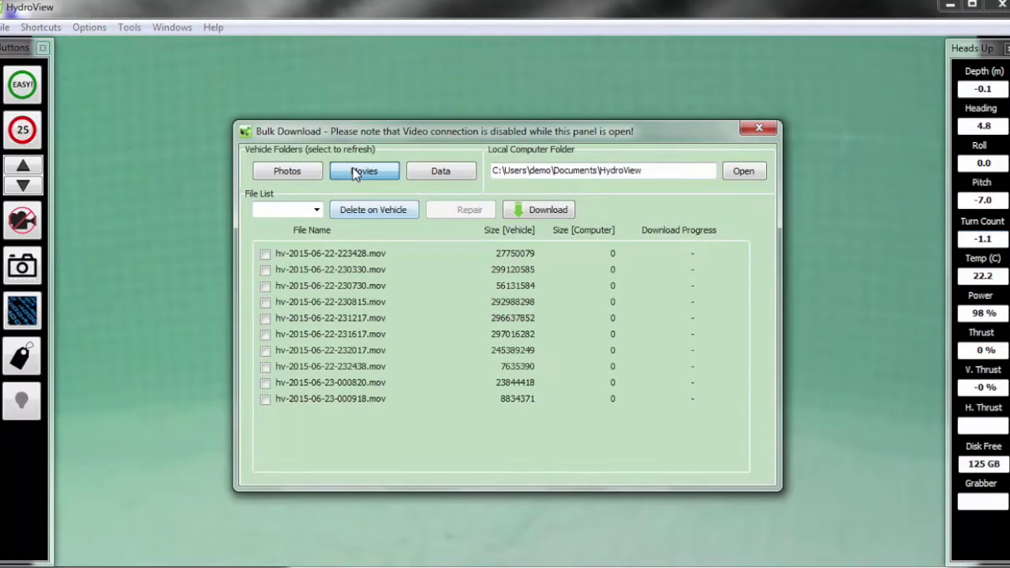
pyautogui.click(262, 289)
pyautogui.click(264, 303)
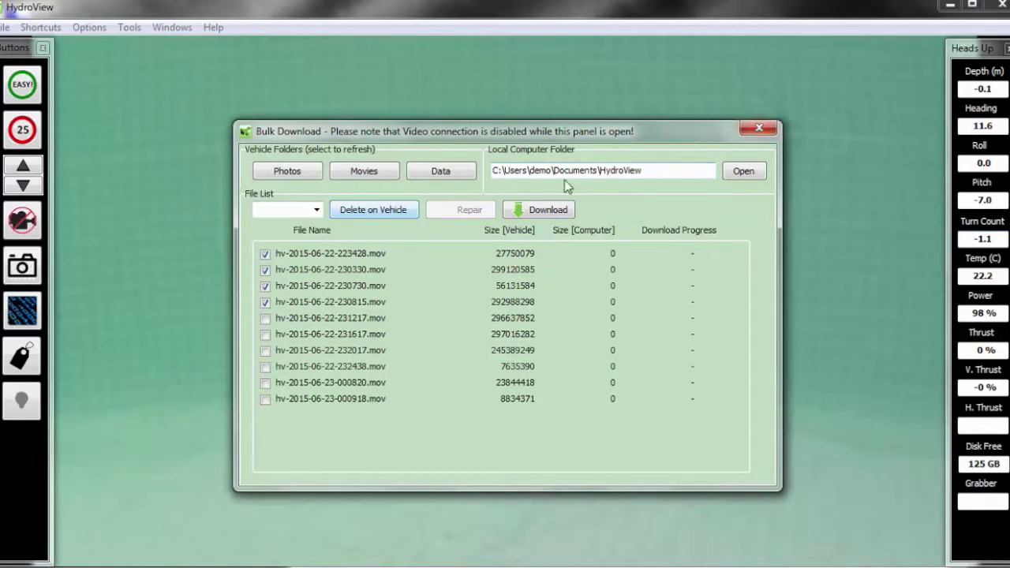
pyautogui.click(466, 178)
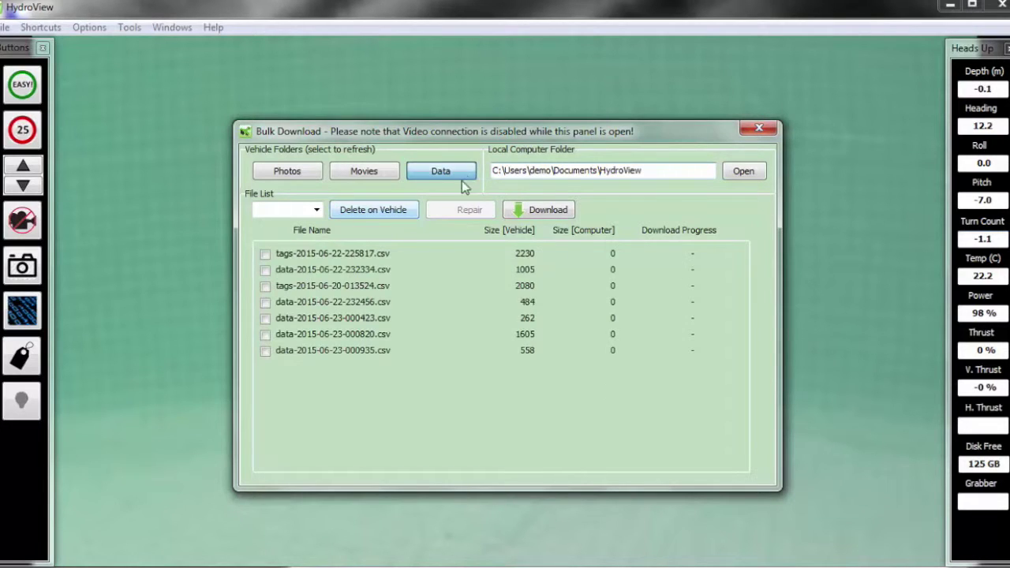
pyautogui.click(266, 254)
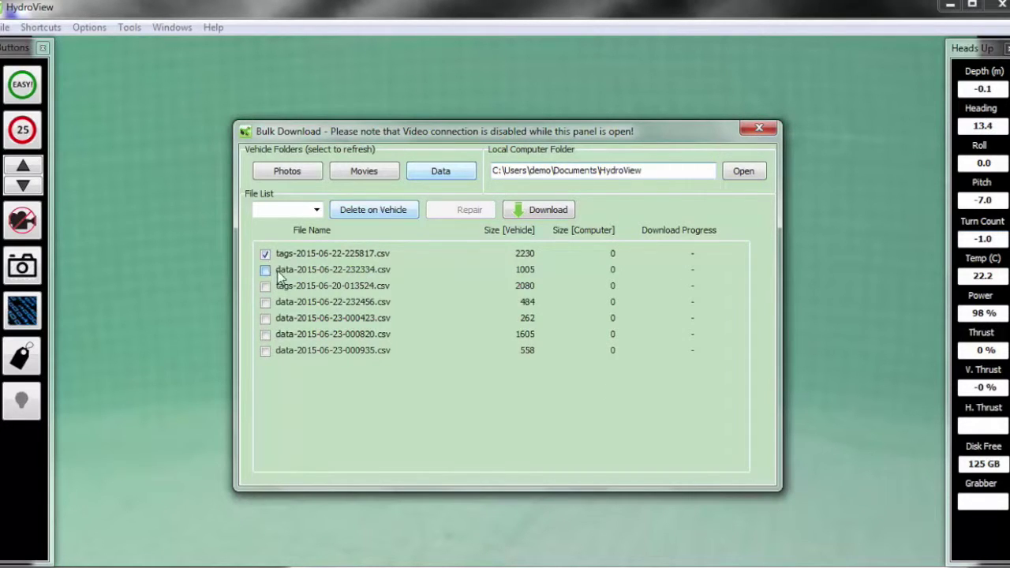
pyautogui.click(265, 270)
pyautogui.click(761, 130)
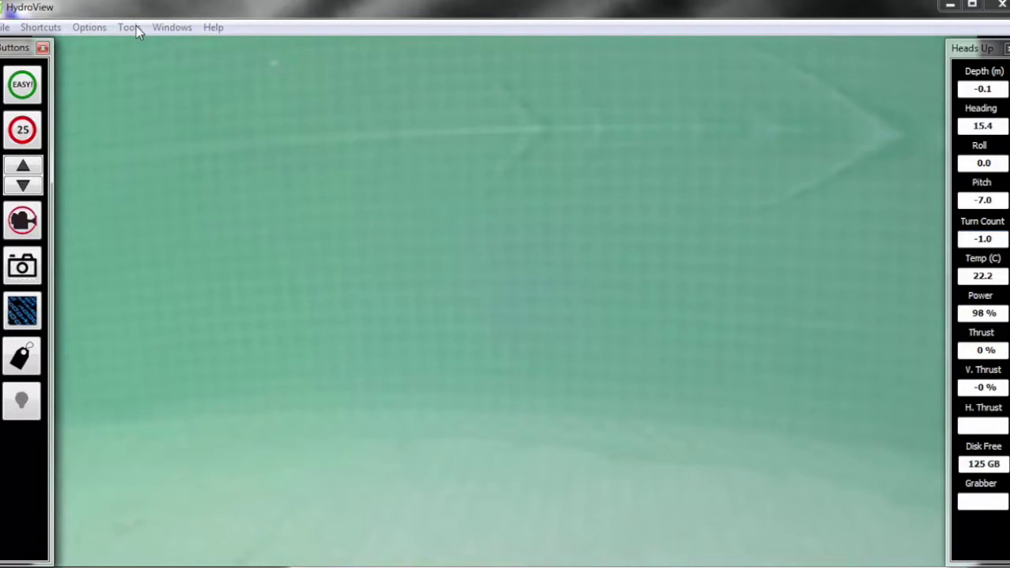
# - Open the Video Utility/Repair tool, start browsing for a movie, cancel, and close it
pyautogui.click(132, 28)
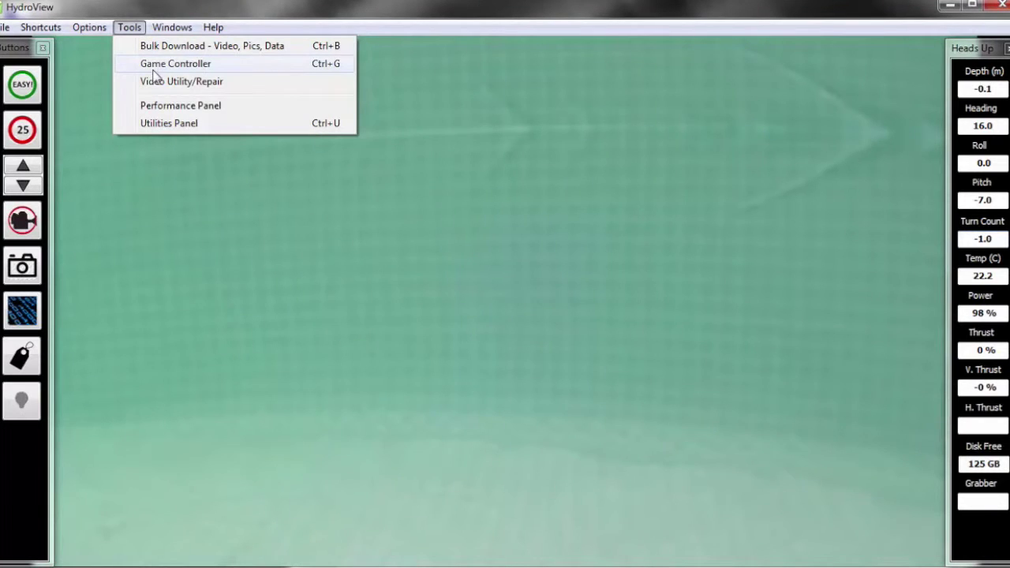
pyautogui.click(153, 82)
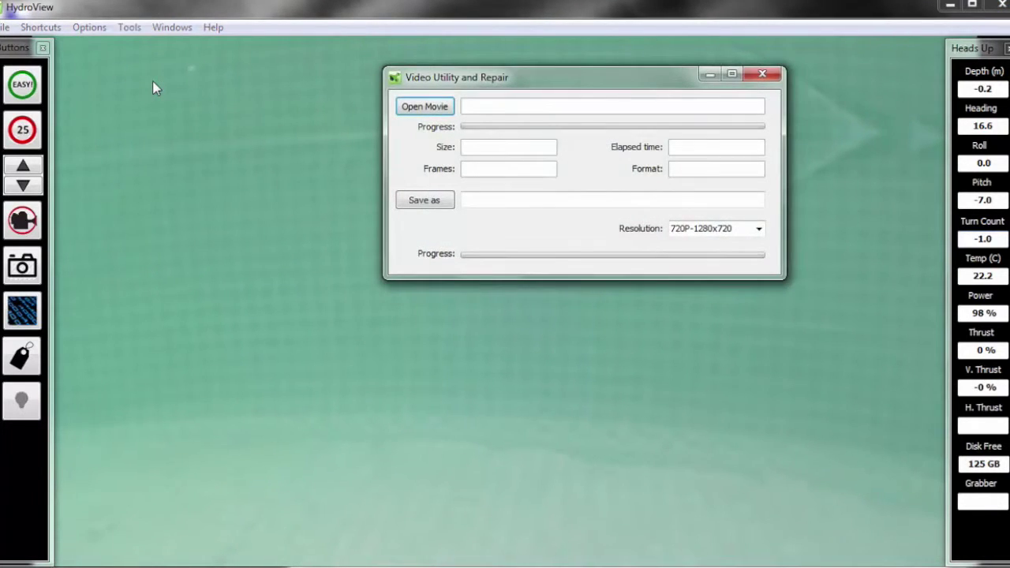
pyautogui.click(447, 111)
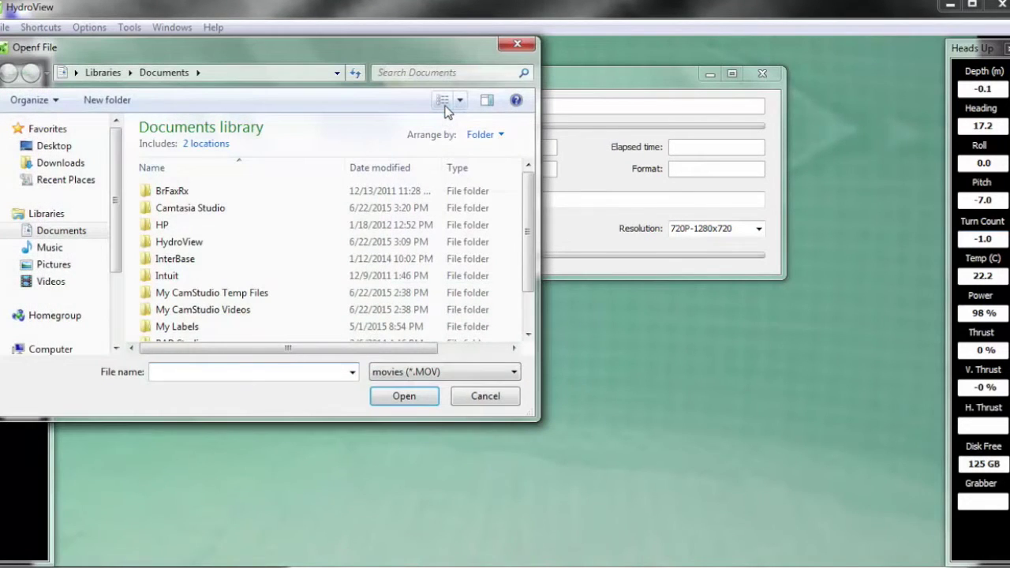
pyautogui.click(495, 402)
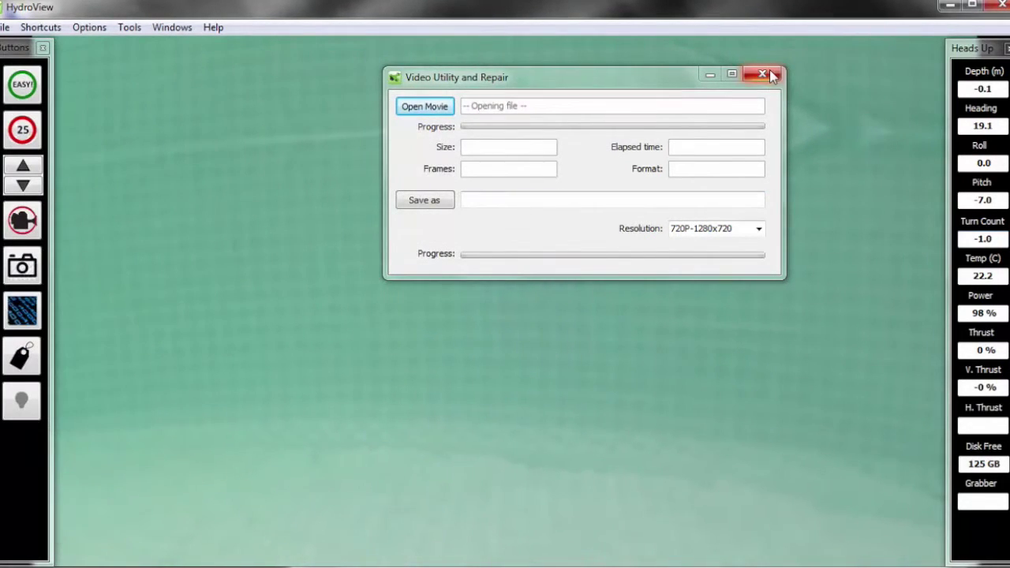
pyautogui.click(769, 74)
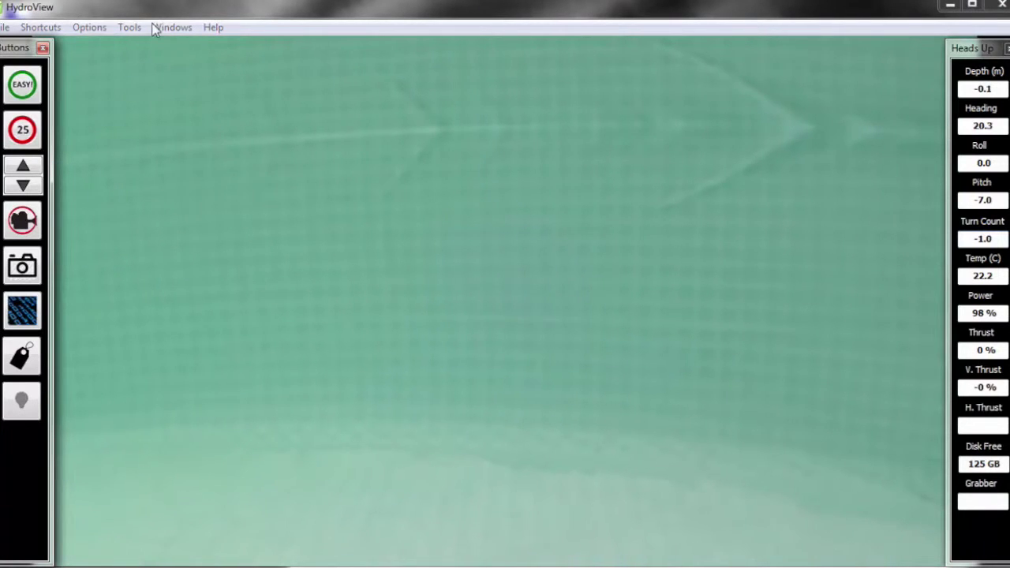
# - Open the Performance Panel with motor sliders M0–M7, then close it
pyautogui.click(142, 30)
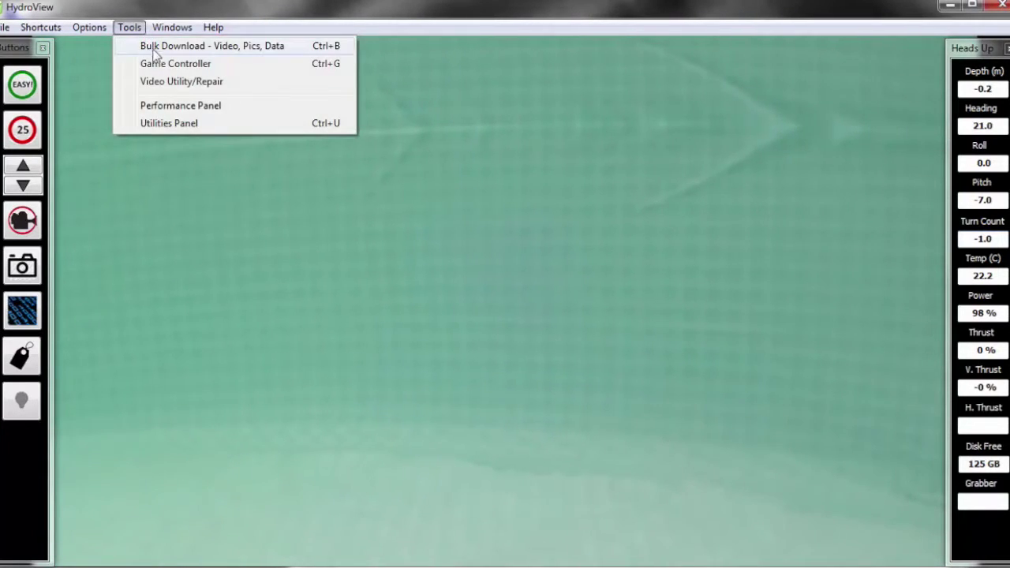
pyautogui.click(170, 105)
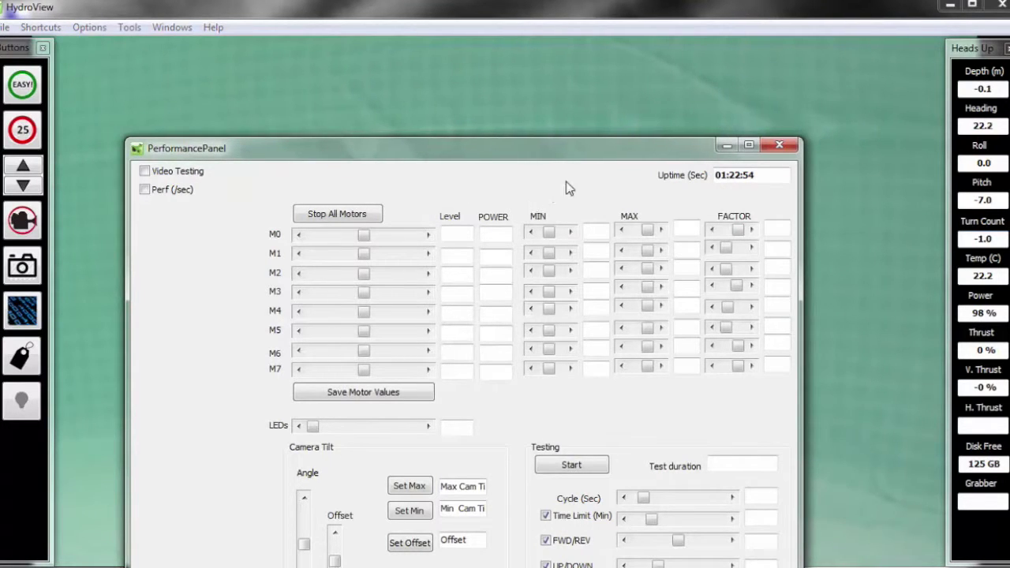
pyautogui.click(781, 148)
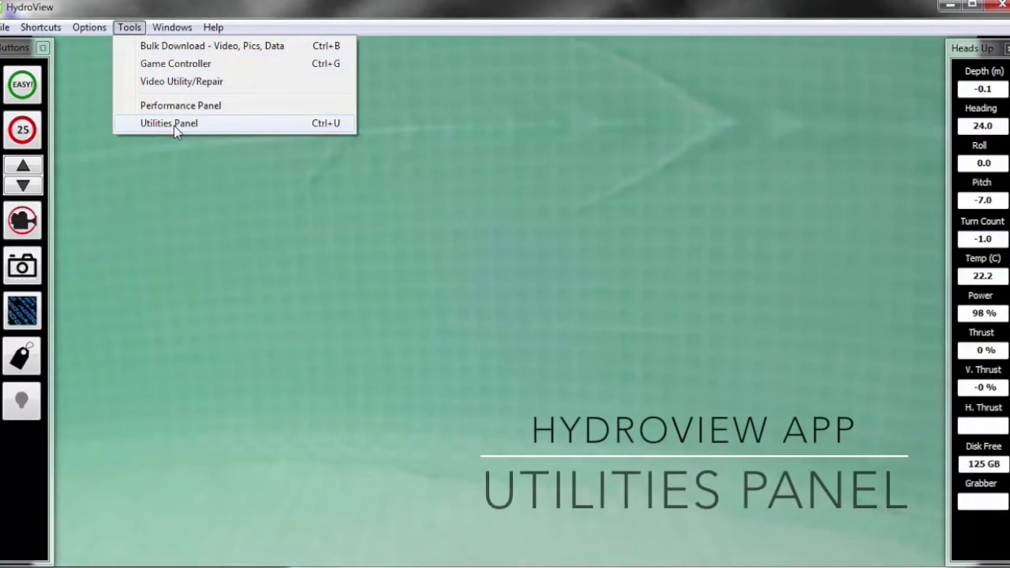
# - In the Utilities Panel, step the Picture Timer down to 5 and calibrate the depth sensor to zero
pyautogui.click(197, 124)
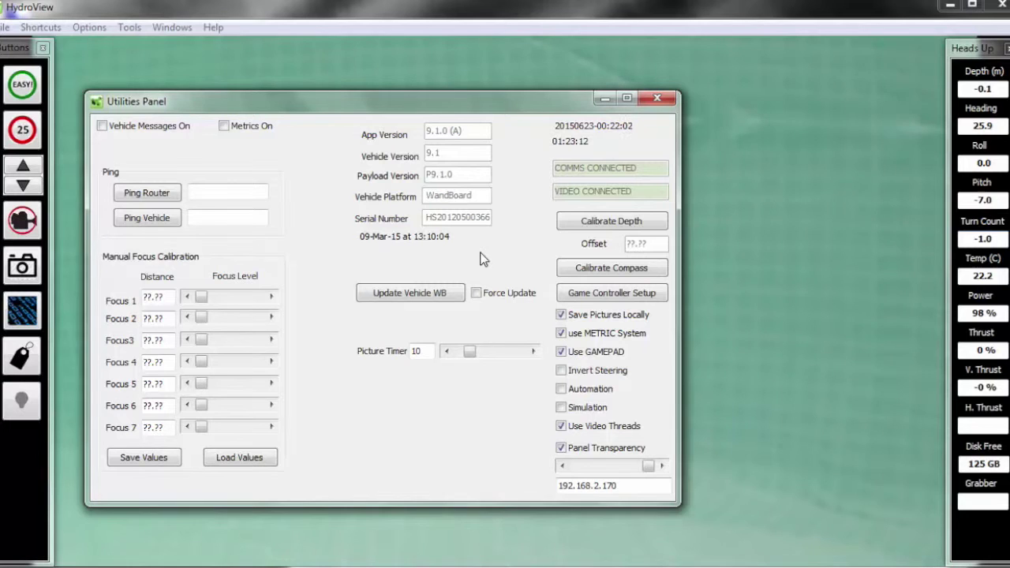
pyautogui.click(448, 353)
pyautogui.click(448, 352)
pyautogui.click(448, 353)
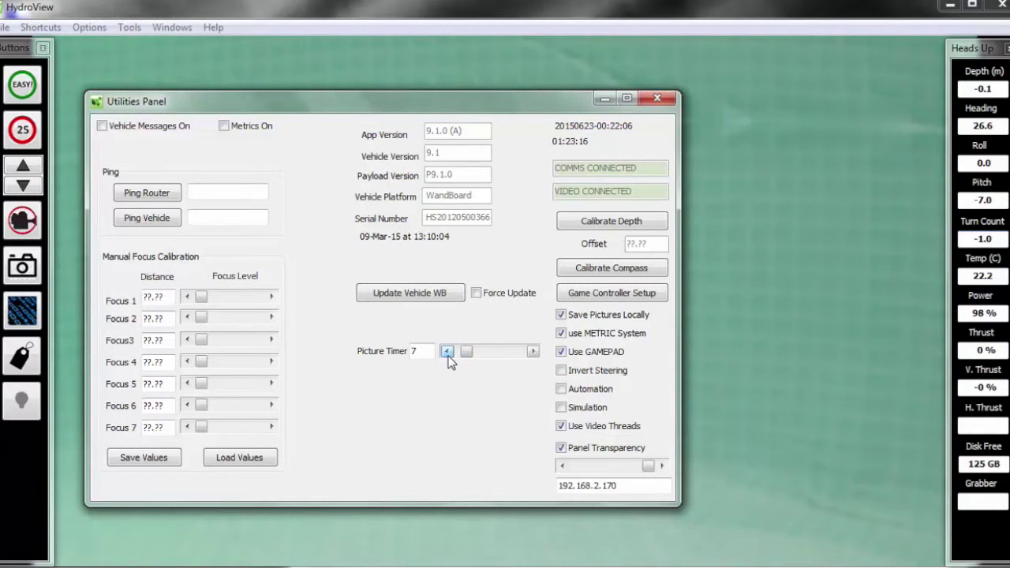
pyautogui.click(448, 352)
pyautogui.click(448, 352)
pyautogui.click(570, 221)
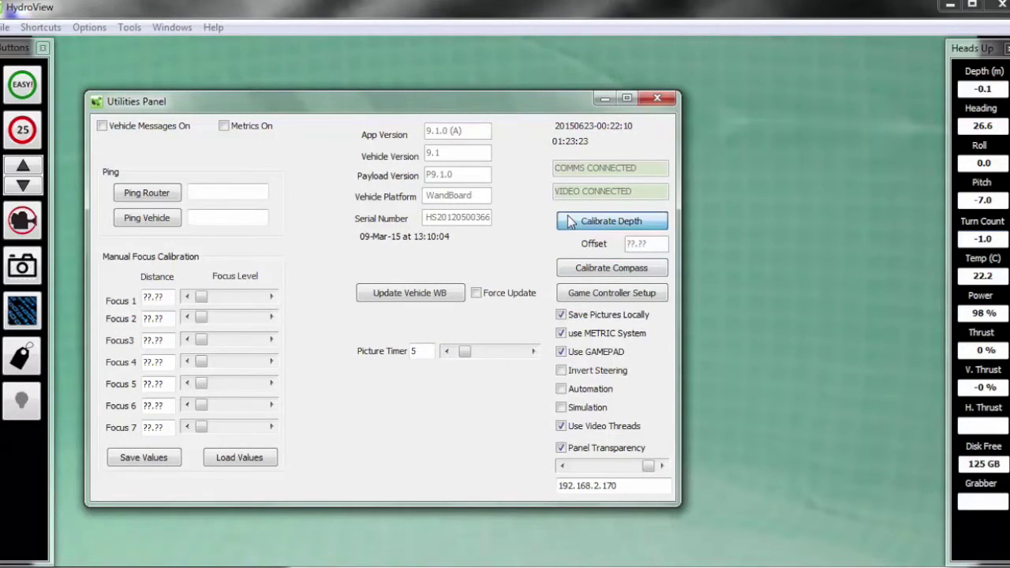